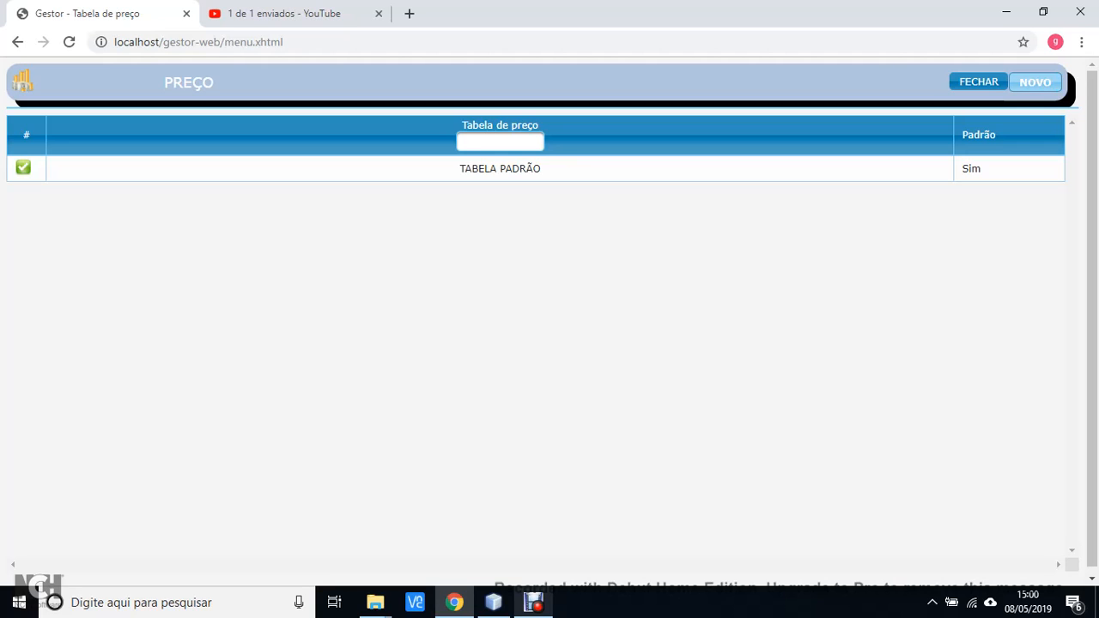
# Start a new price table and set its description to TABELA CLIENTE A
pyautogui.click(1036, 82)
pyautogui.click(196, 184)
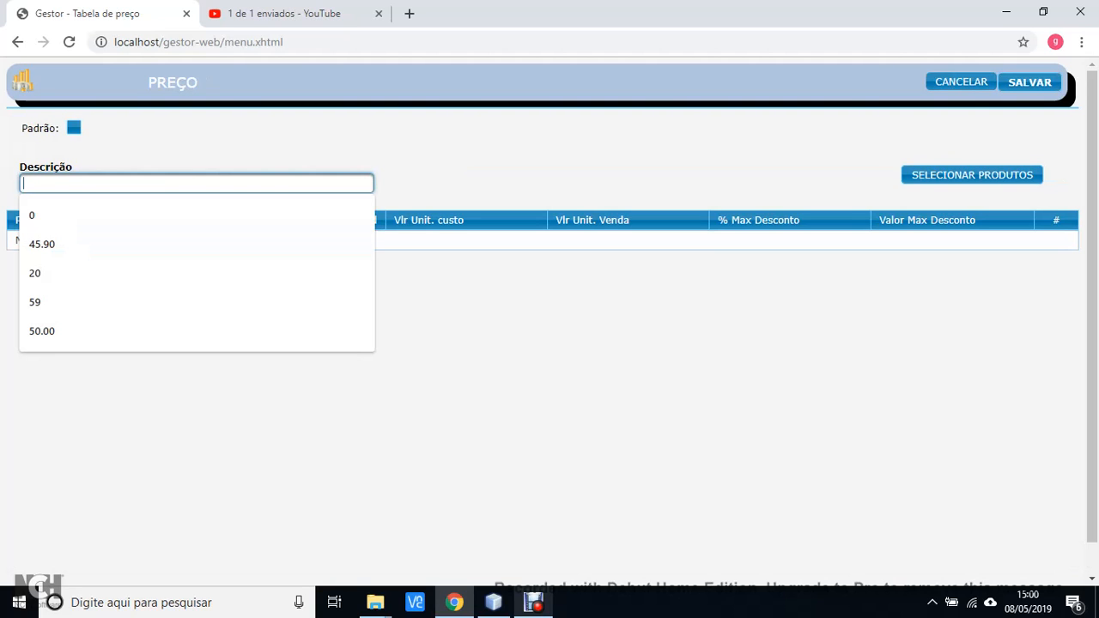
pyautogui.write('TABELA CLIE')
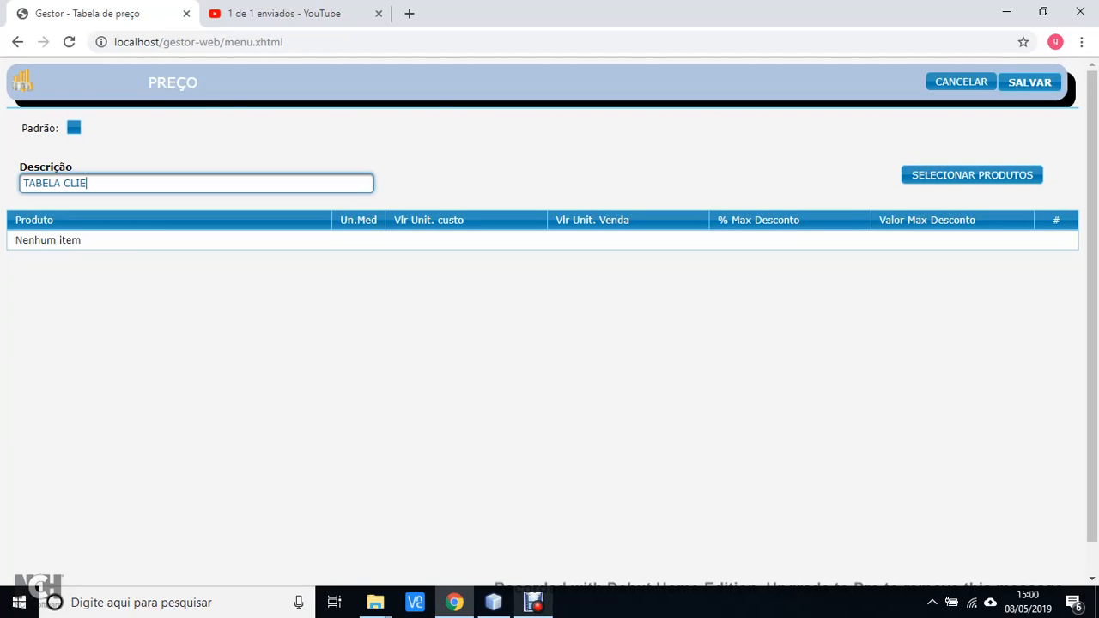
pyautogui.write('NTE A')
# Add ARROZ BRANCO 5KG and FEIJAO PRETO 1KG to the table through the product selection dialog
pyautogui.click(972, 174)
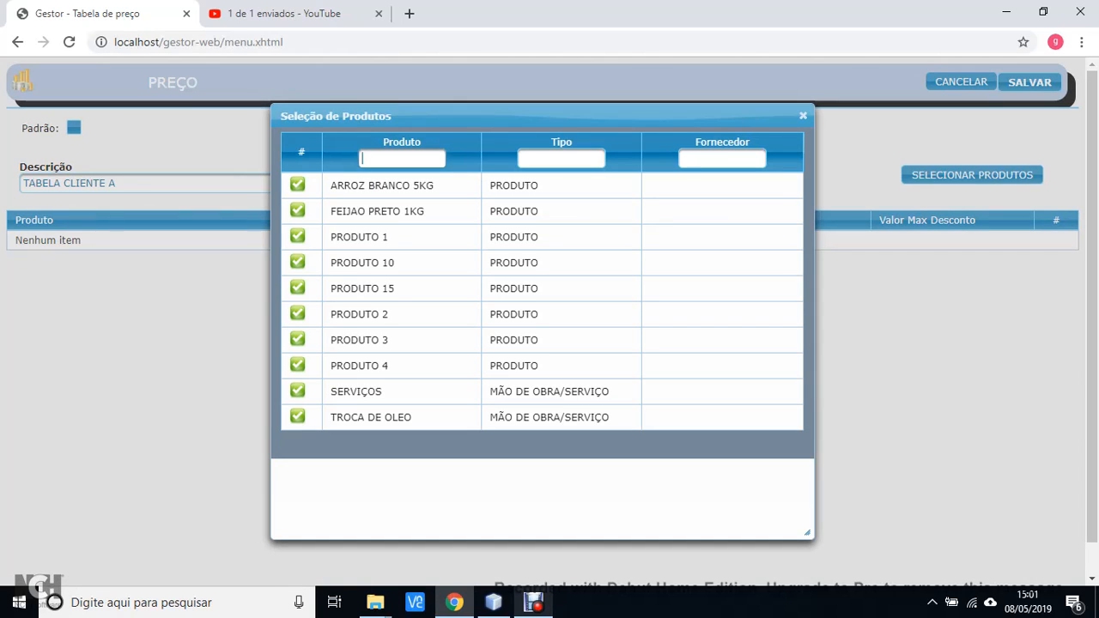
pyautogui.click(297, 185)
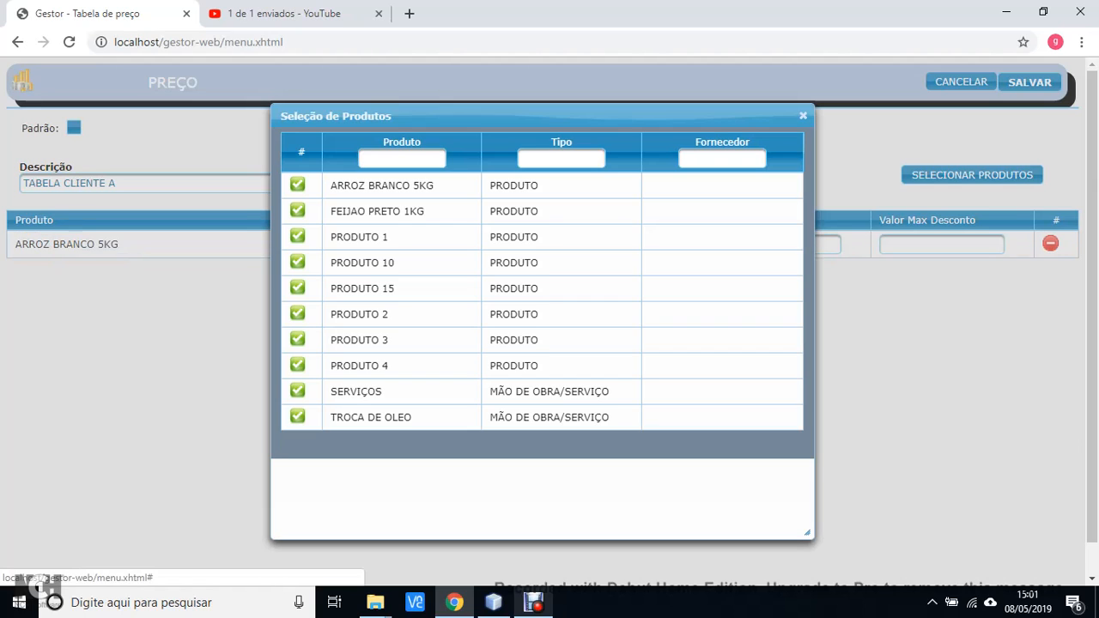
pyautogui.click(297, 210)
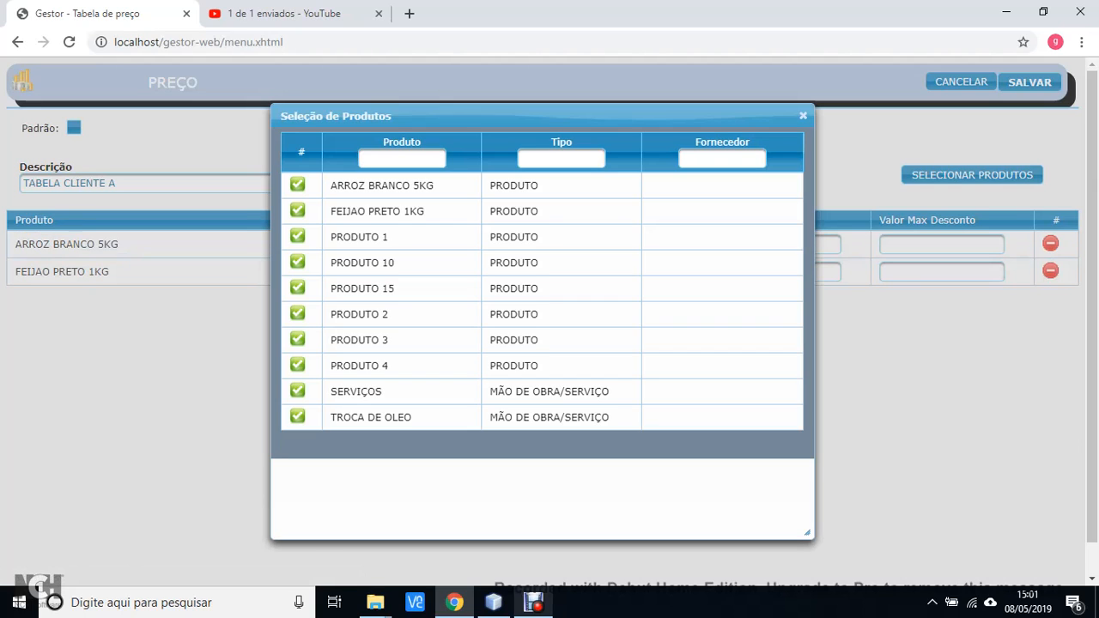
pyautogui.click(803, 115)
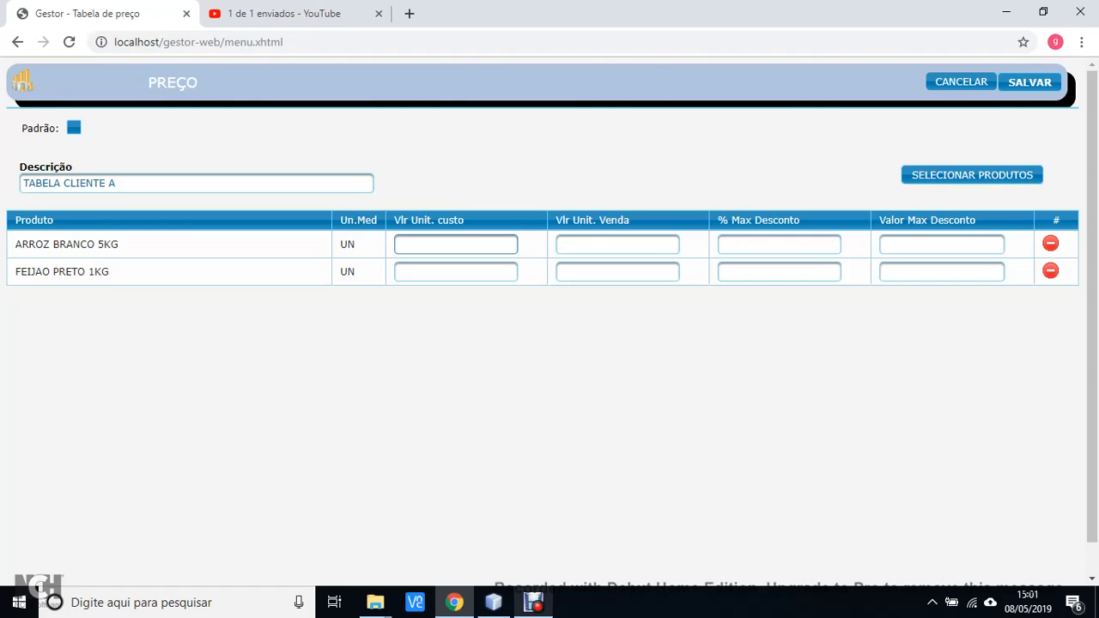
# Add PRODUTO 1, PRODUTO 10 and PRODUTO 15 to the table through the product selection dialog
pyautogui.click(972, 175)
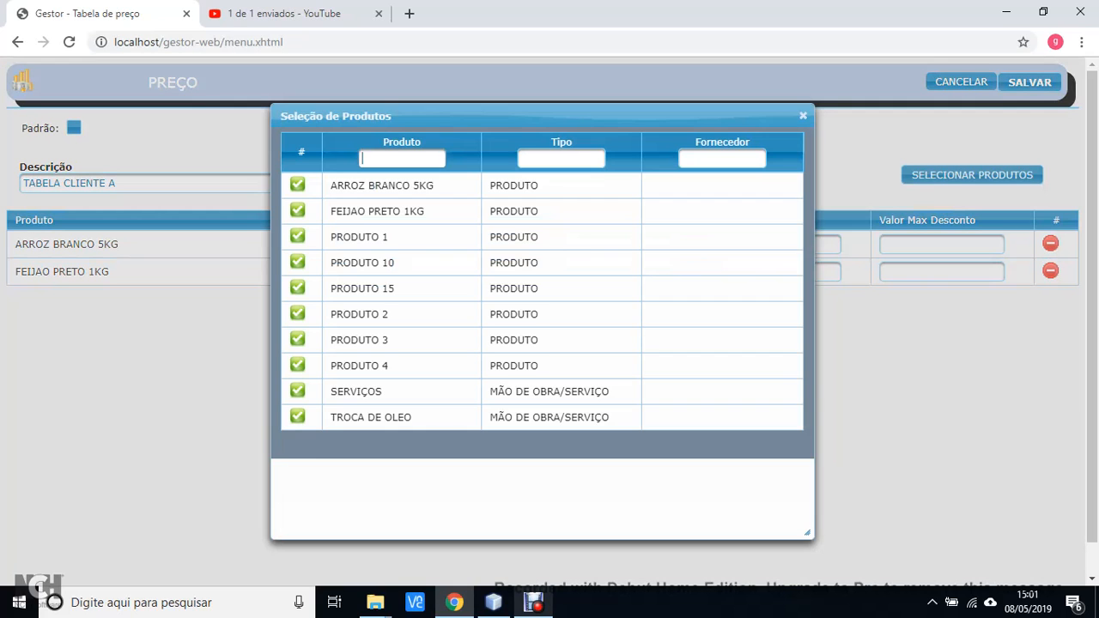
pyautogui.click(297, 236)
pyautogui.click(297, 262)
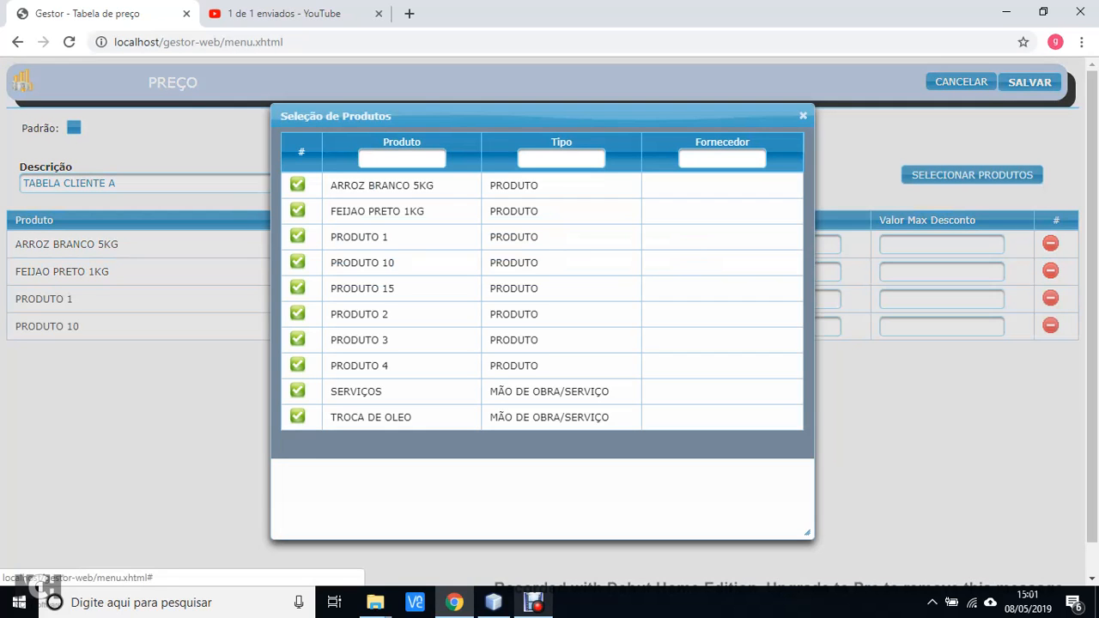
pyautogui.click(297, 287)
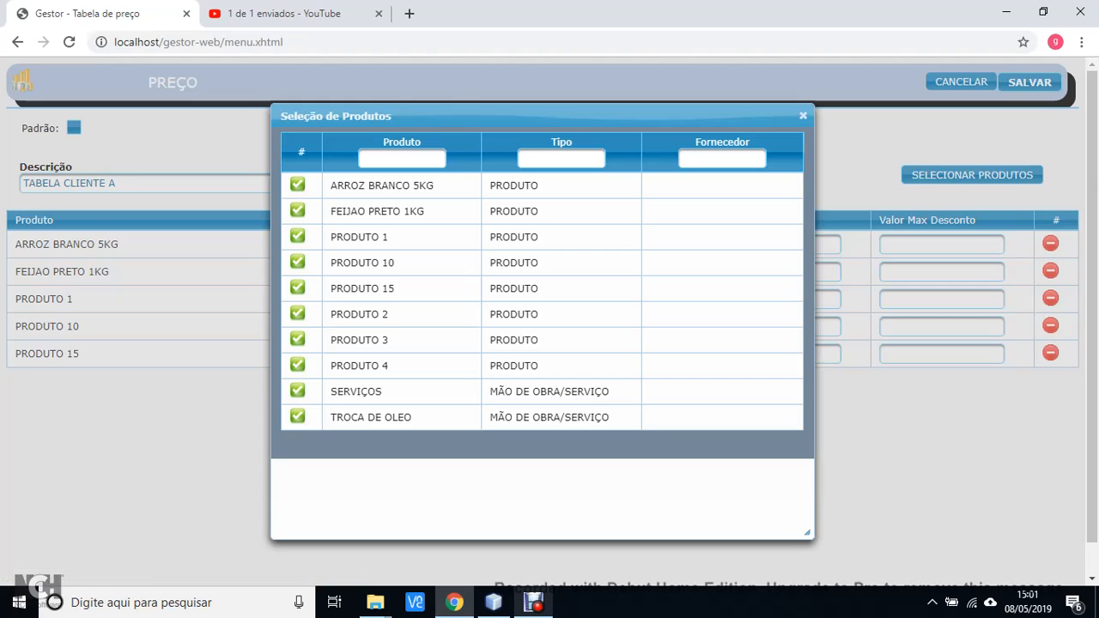
pyautogui.click(803, 115)
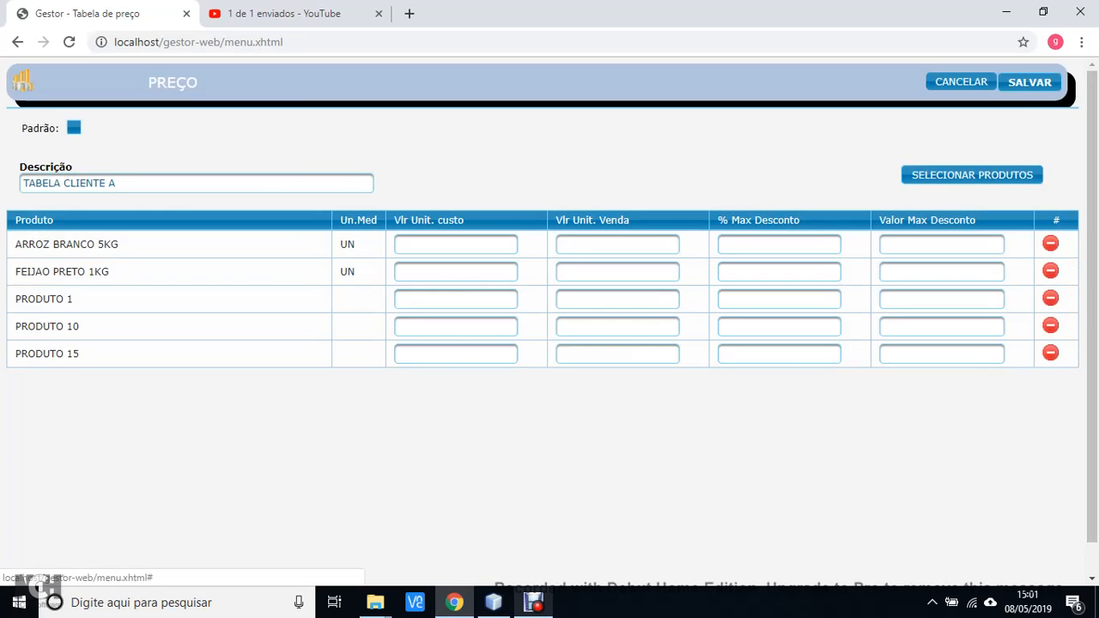
# Remove PRODUTO 15, PRODUTO 10 and PRODUTO 1 from the table
pyautogui.click(1050, 353)
pyautogui.click(1050, 326)
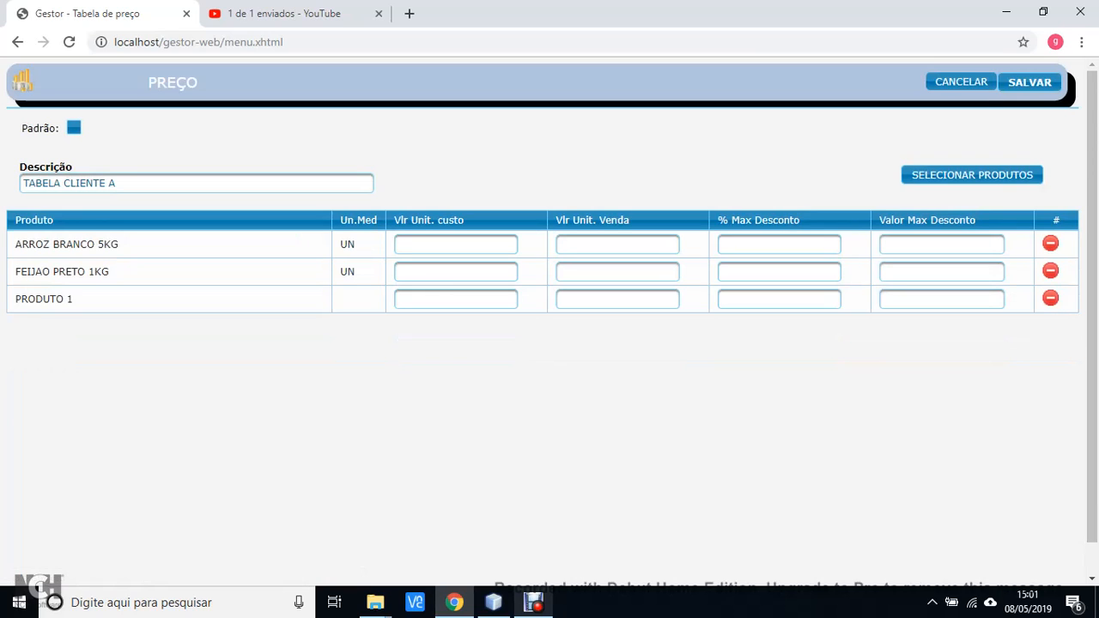
pyautogui.click(1051, 298)
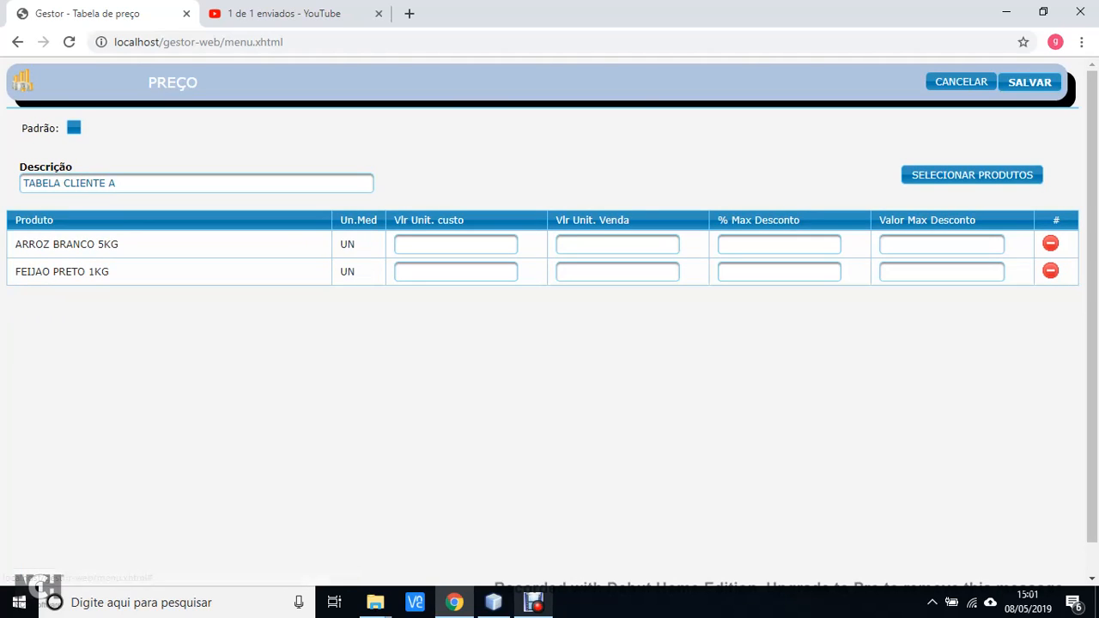
# Enter ARROZ BRANCO 5KG's unit cost 2, unit sale price 5 and maximum discount 15%
pyautogui.click(468, 245)
pyautogui.write('2')
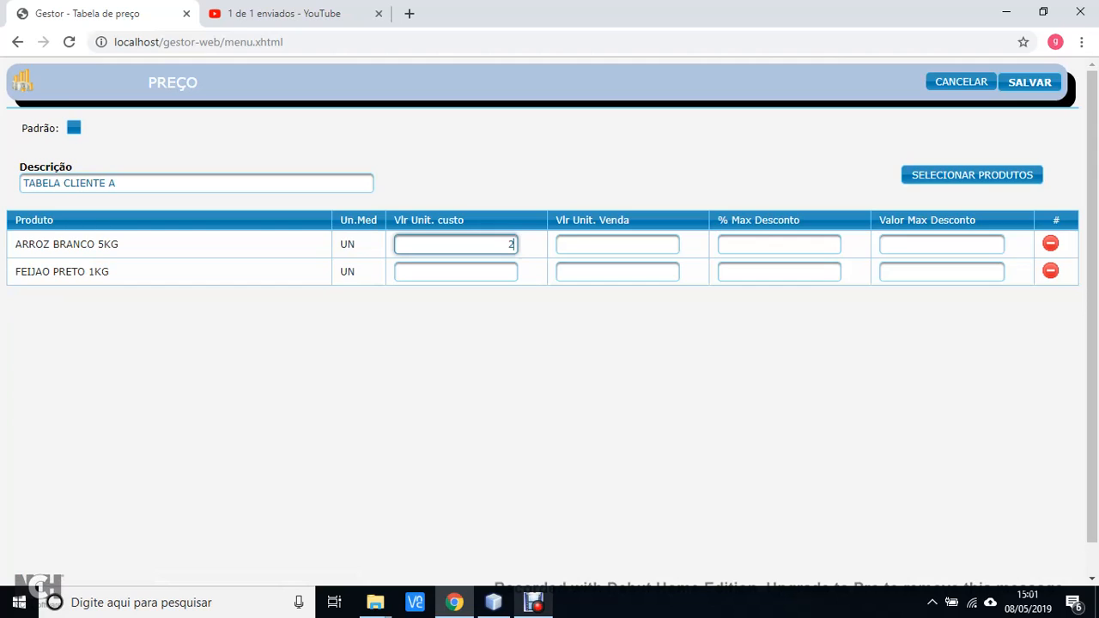
pyautogui.write('0')
pyautogui.press('BackSpace')
pyautogui.press('Tab')
pyautogui.write('5')
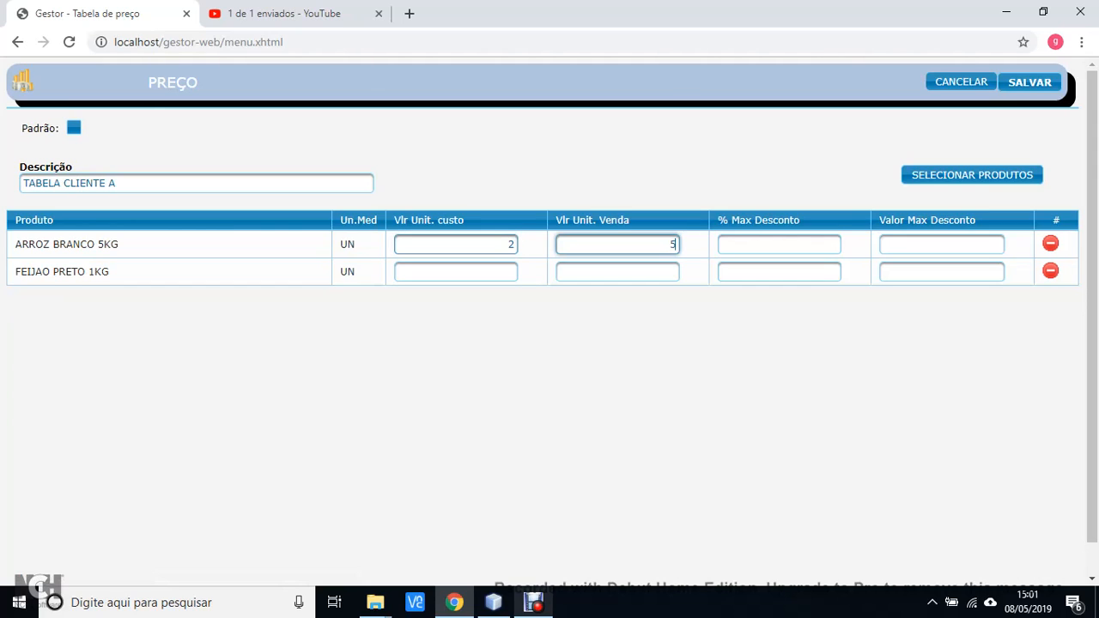
pyautogui.press('Tab')
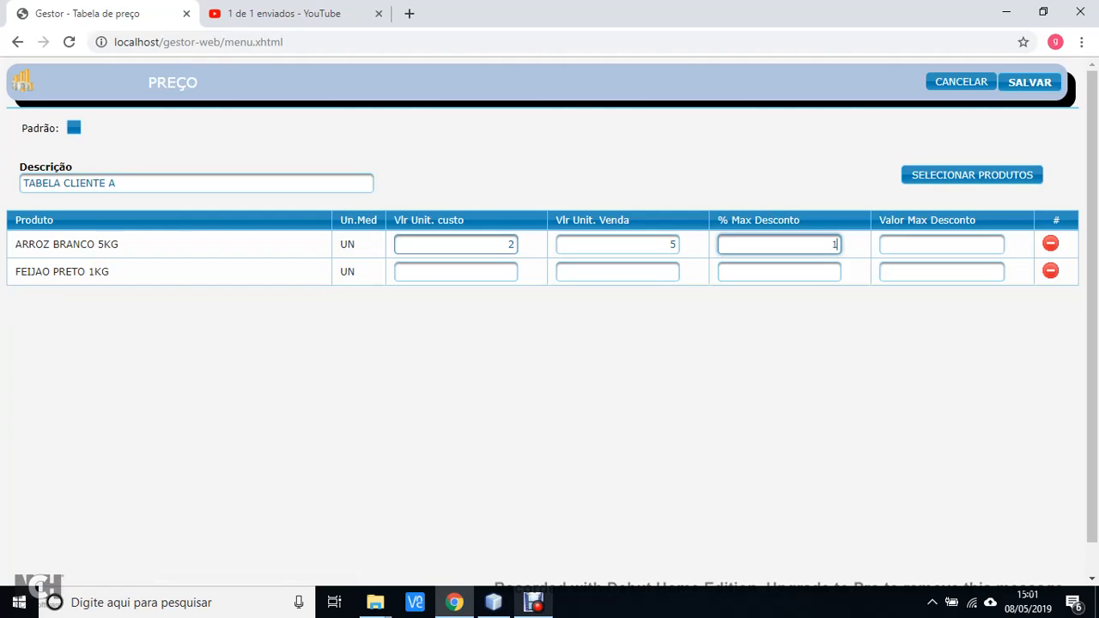
pyautogui.write('15')
pyautogui.press('Tab')
pyautogui.press('Tab')
pyautogui.press('Tab')
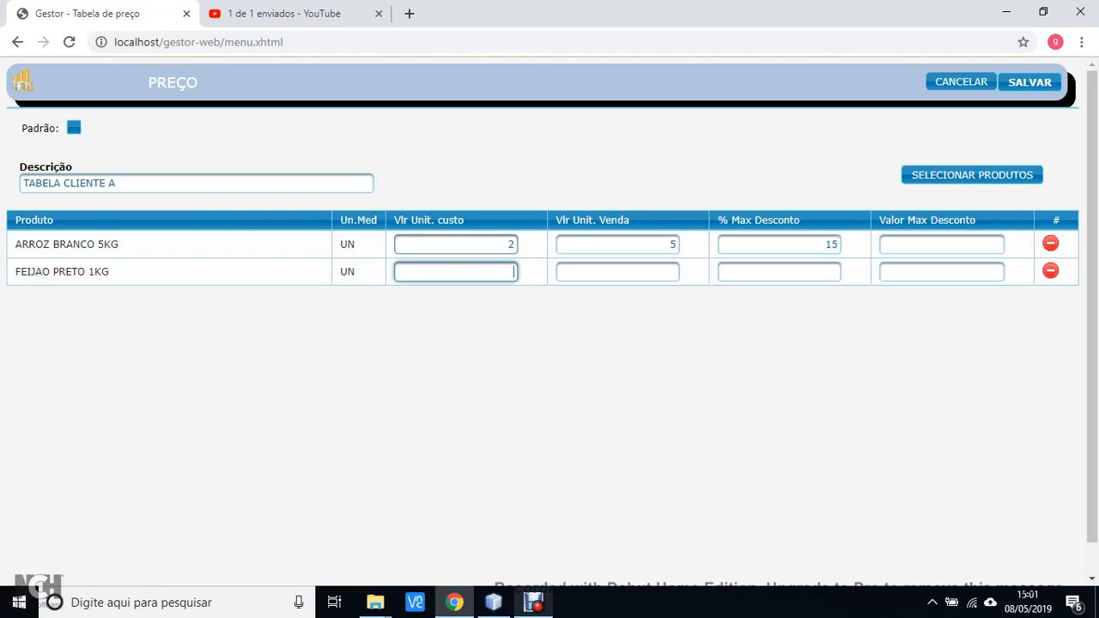
# Enter FEIJAO PRETO 1KG's unit cost 3, unit sale price 6 and maximum discount 15%, and save the price table
pyautogui.write('3')
pyautogui.press('Tab')
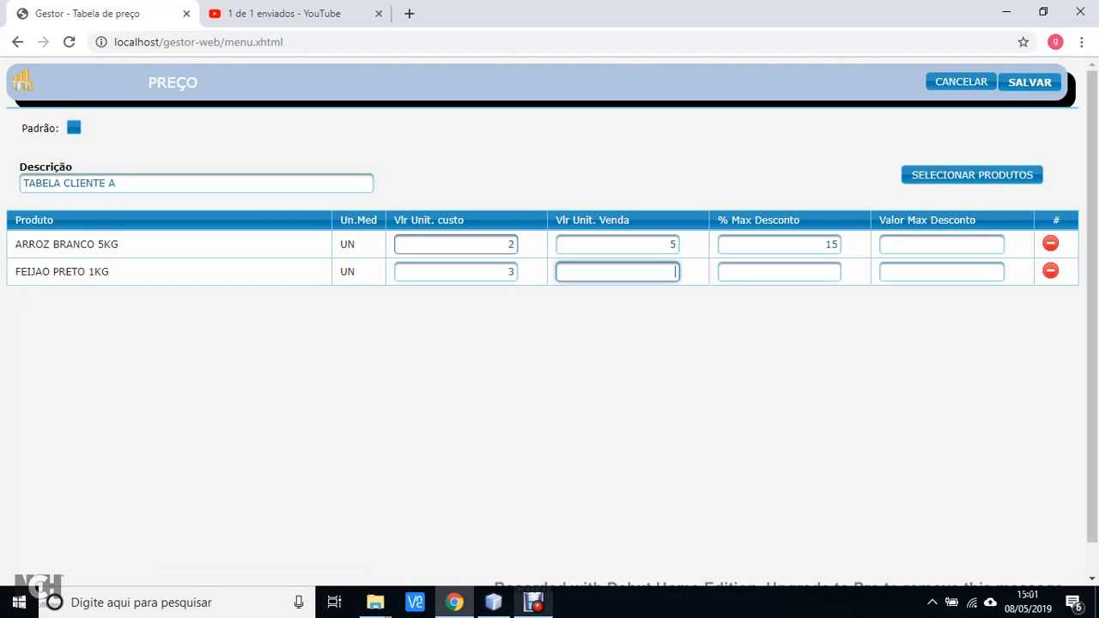
pyautogui.write('6')
pyautogui.press('Tab')
pyautogui.write('15')
pyautogui.press('Tab')
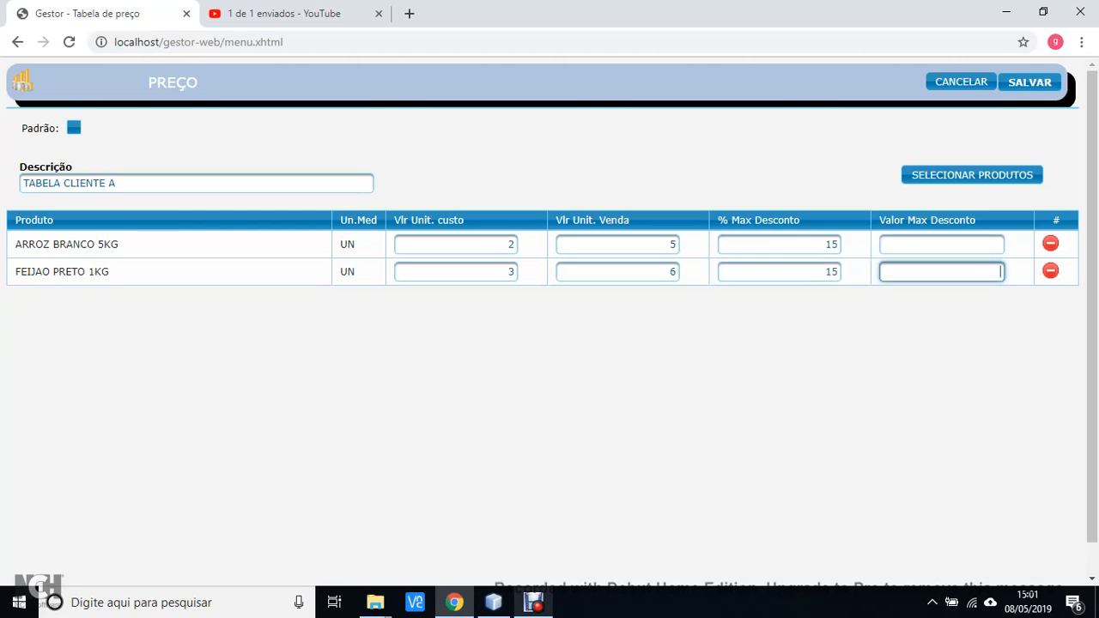
pyautogui.click(1030, 82)
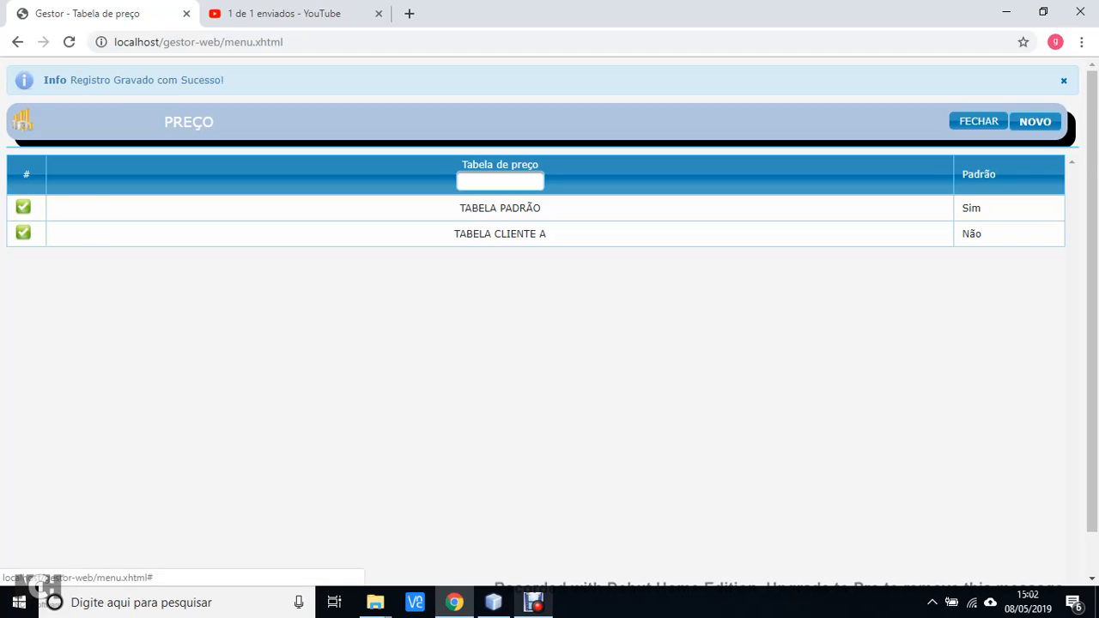
# Open the TABELA PADRÃO price table to examine its product prices, and close it without saving
pyautogui.click(23, 207)
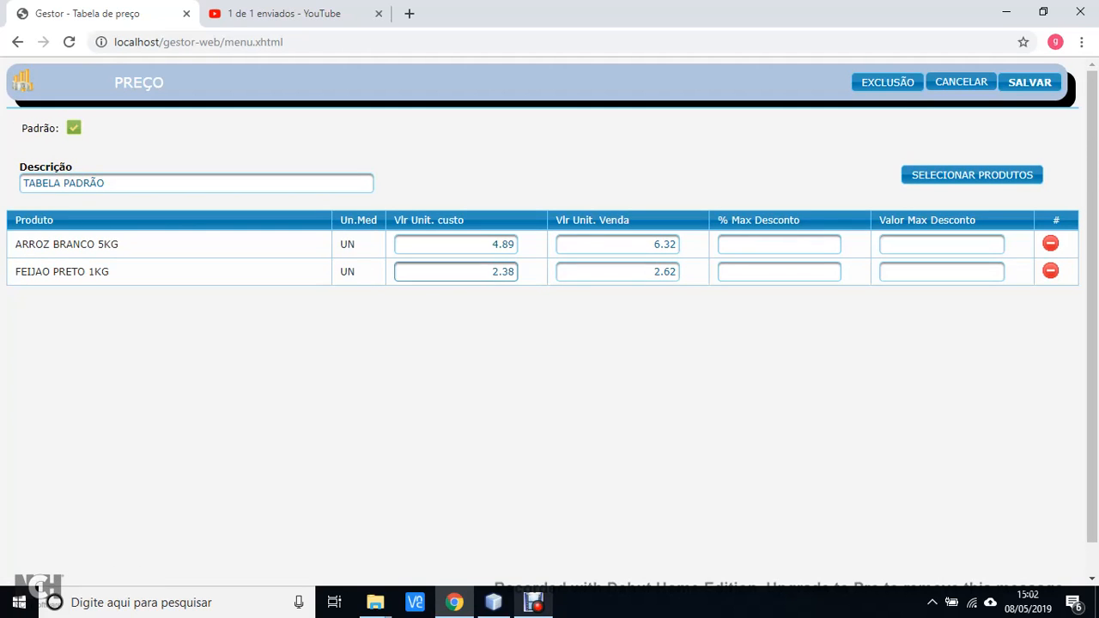
pyautogui.doubleClick(502, 245)
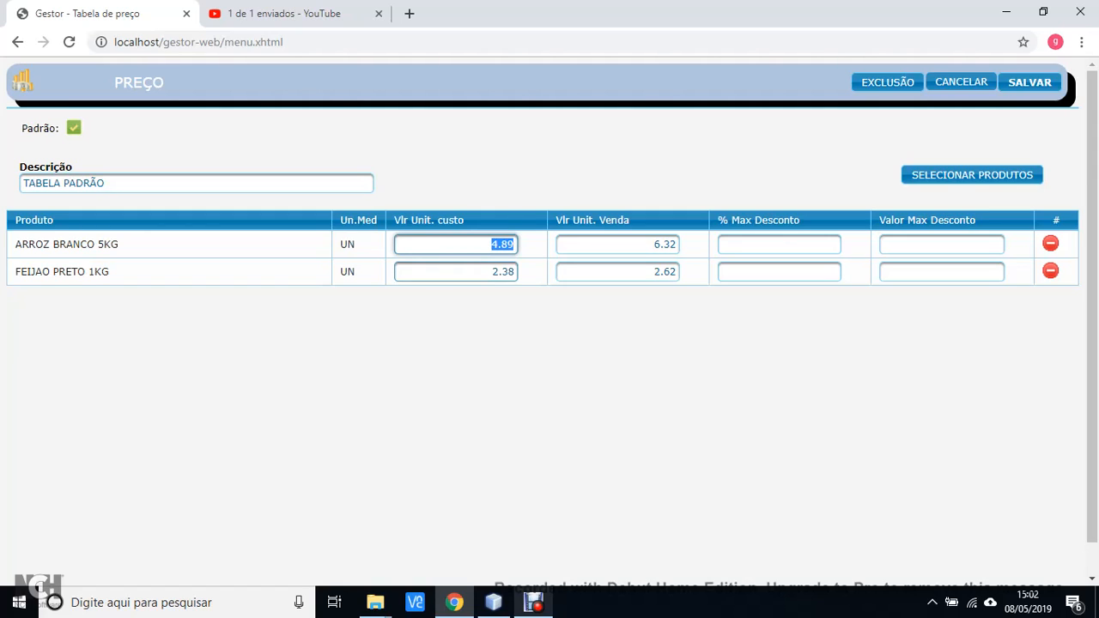
pyautogui.moveTo(507, 272); pyautogui.dragTo(489, 273)
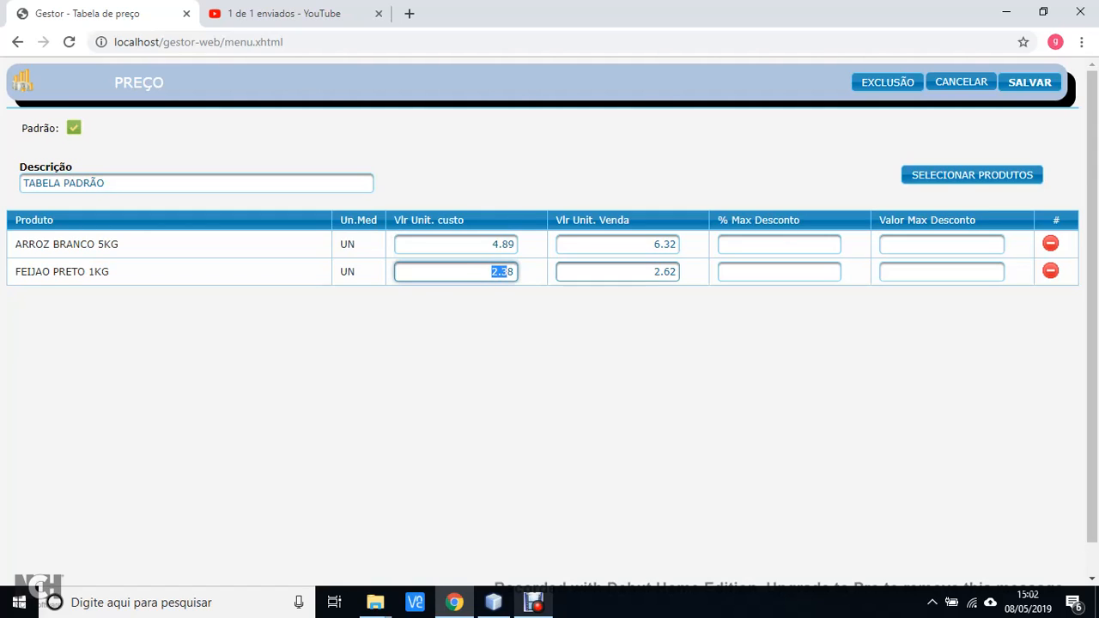
pyautogui.click(961, 81)
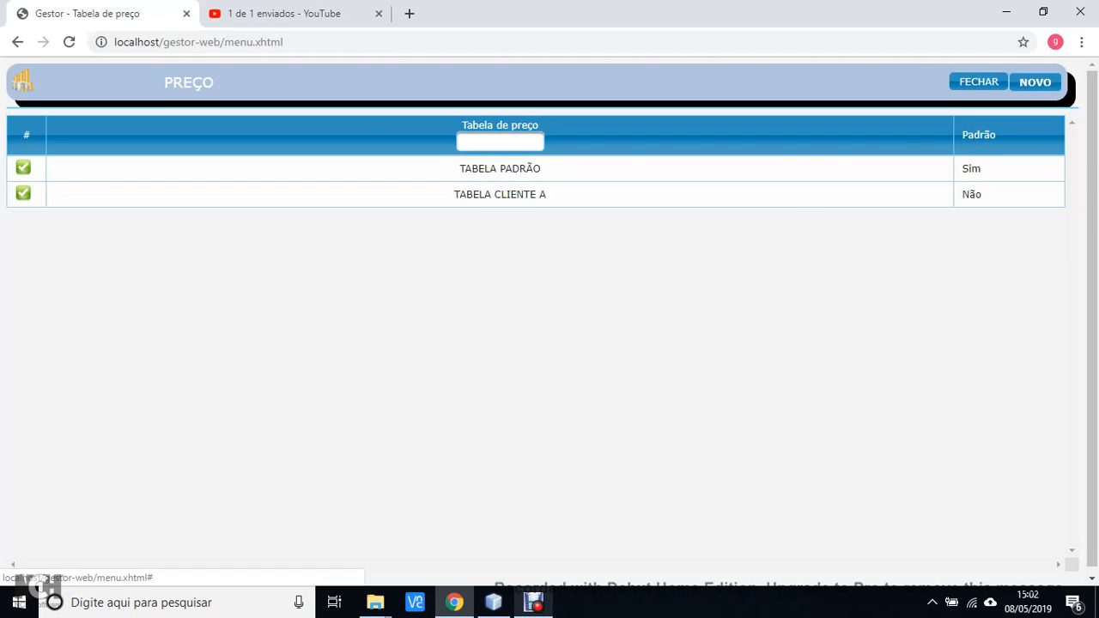
# Open the TABELA CLIENTE A price table to examine its saved prices, and close it without saving
pyautogui.click(24, 193)
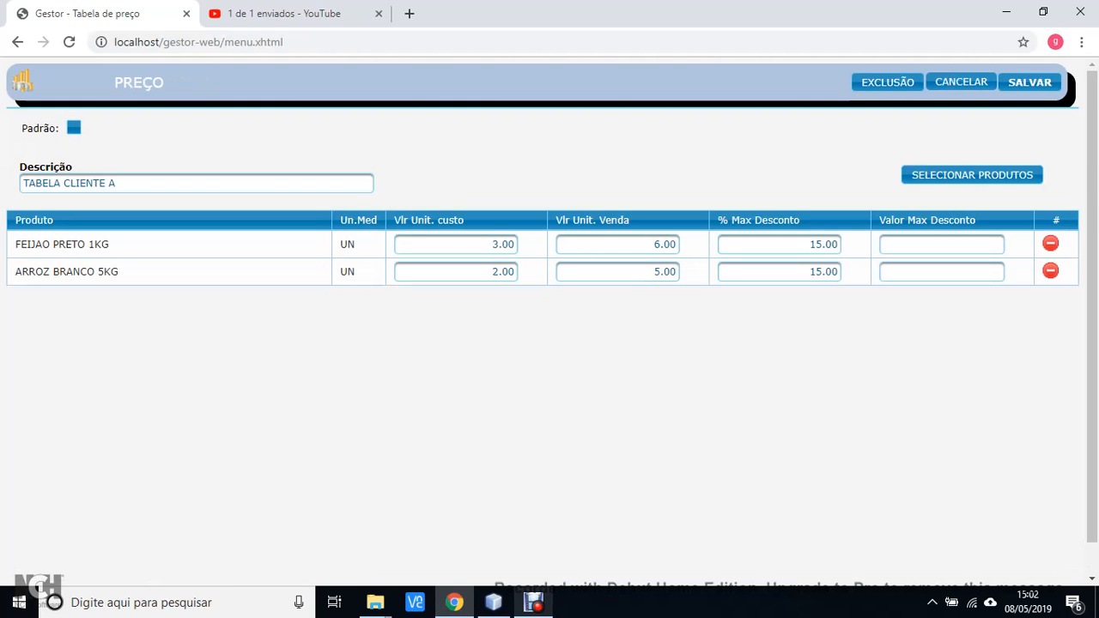
pyautogui.moveTo(492, 245); pyautogui.dragTo(515, 272)
pyautogui.click(631, 172)
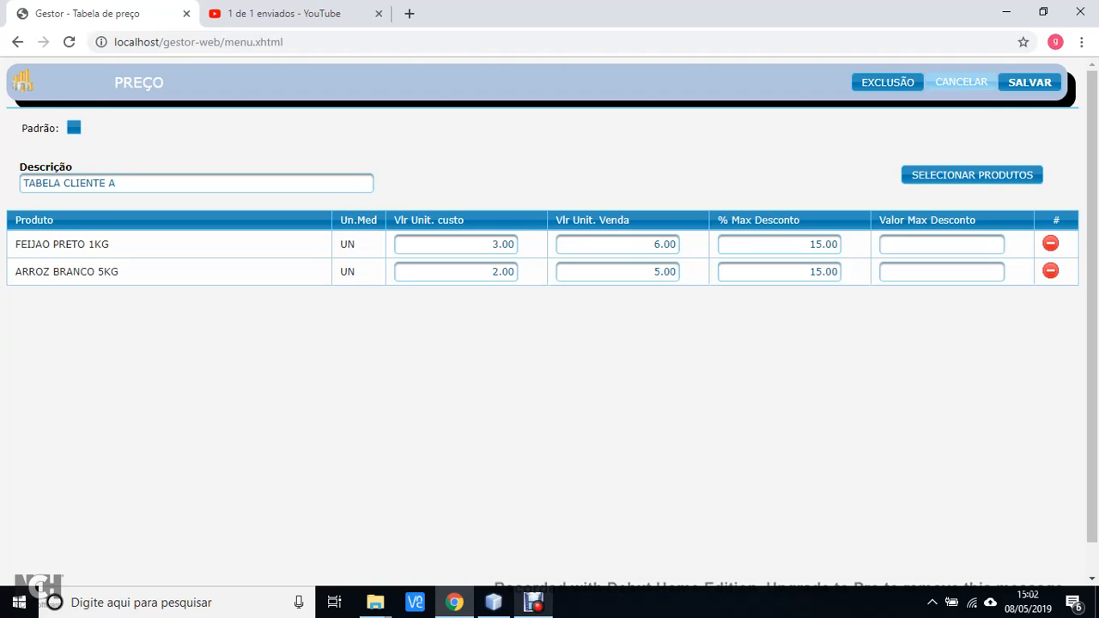
pyautogui.click(961, 82)
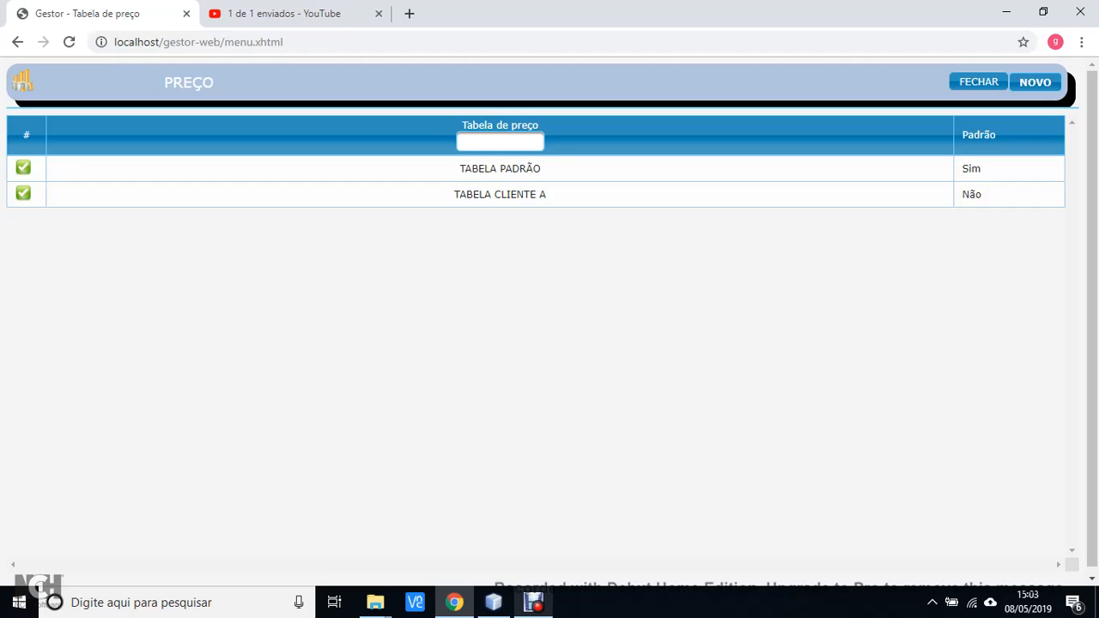
# Reopen TABELA CLIENTE A and add PRODUTO 10 and PRODUTO 2 through the product selection dialog
pyautogui.moveTo(547, 195); pyautogui.dragTo(453, 195)
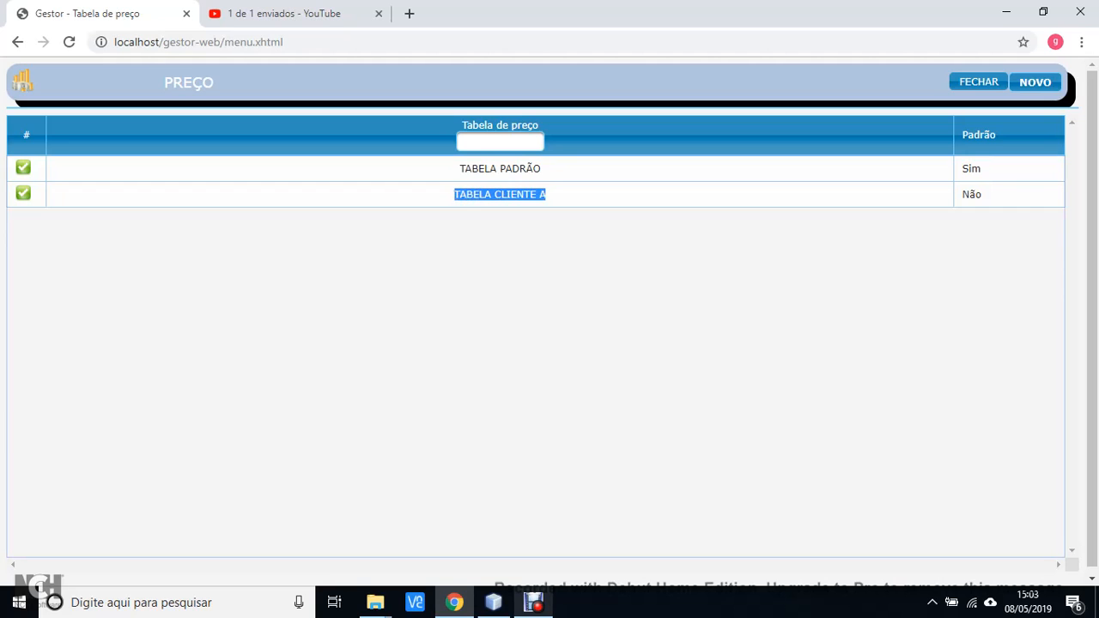
pyautogui.click(454, 196)
pyautogui.click(23, 193)
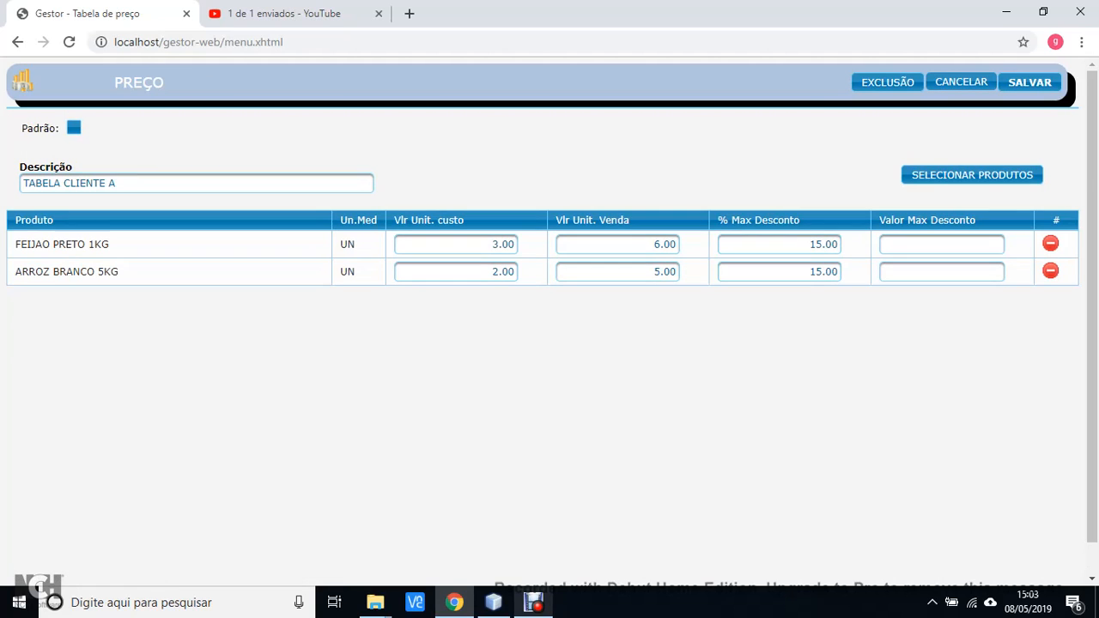
pyautogui.click(972, 174)
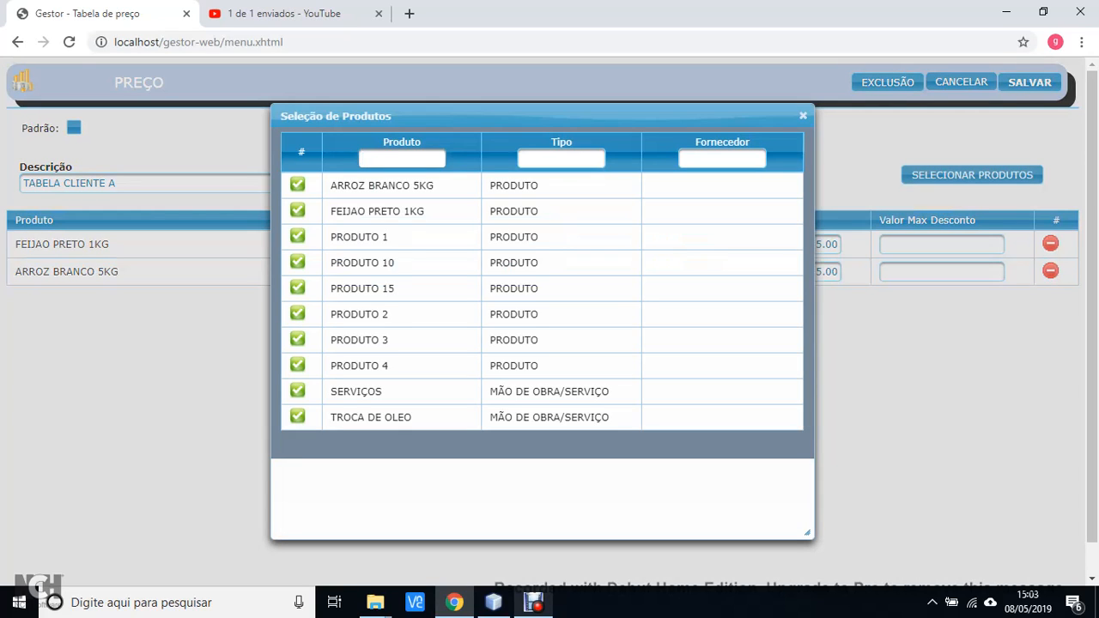
pyautogui.click(297, 262)
pyautogui.click(297, 313)
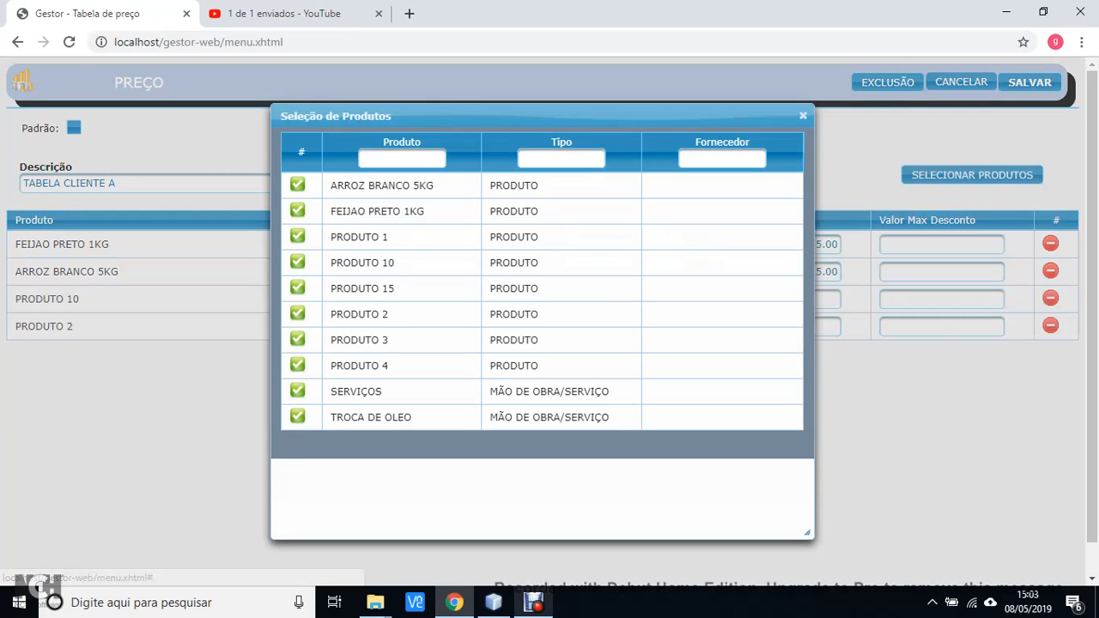
pyautogui.click(803, 115)
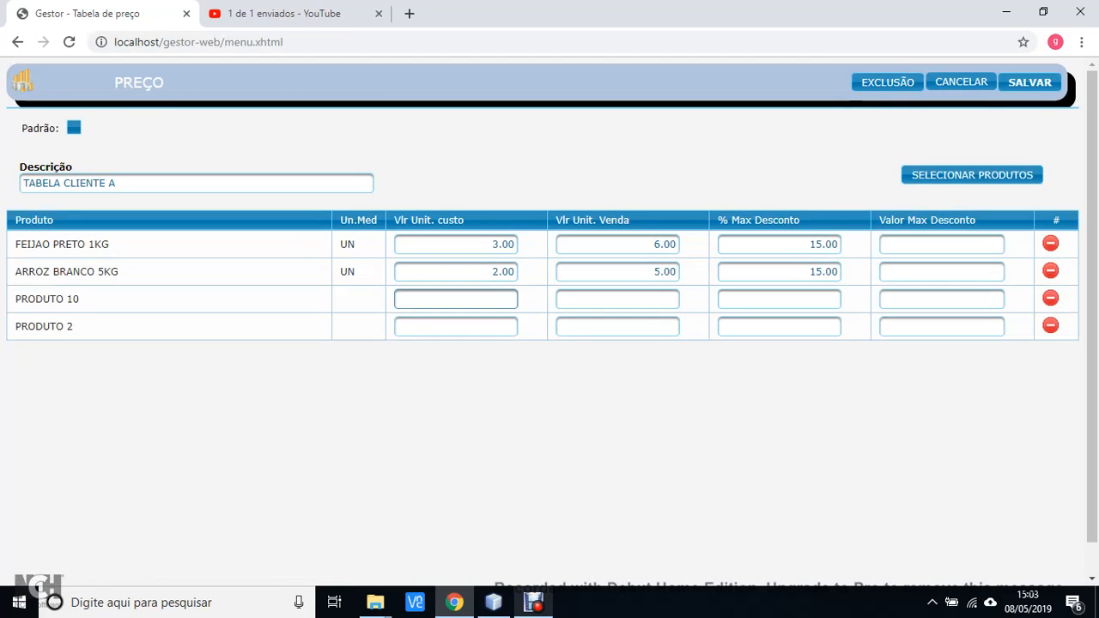
# Enter PRODUTO 10's unit cost 3 and unit sale price 10
pyautogui.click(456, 299)
pyautogui.write('3')
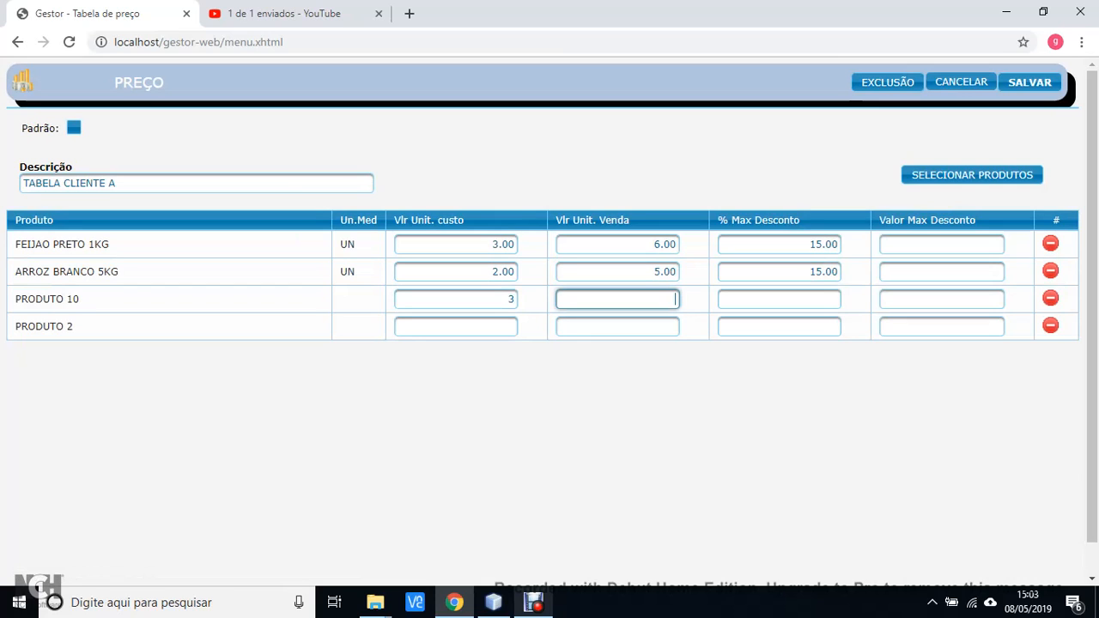
pyautogui.write('10')
pyautogui.press('Tab')
pyautogui.press('Tab')
pyautogui.press('Tab')
pyautogui.press('Tab')
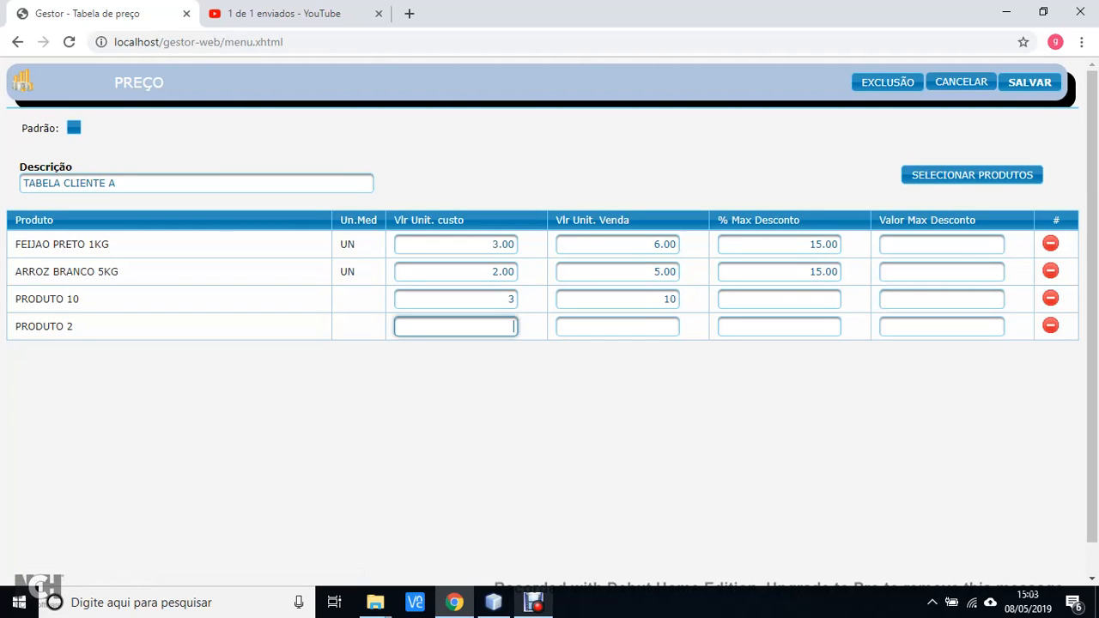
pyautogui.write('10')
# Enter PRODUTO 2's unit cost 10 and unit sale price 50
pyautogui.press('Tab')
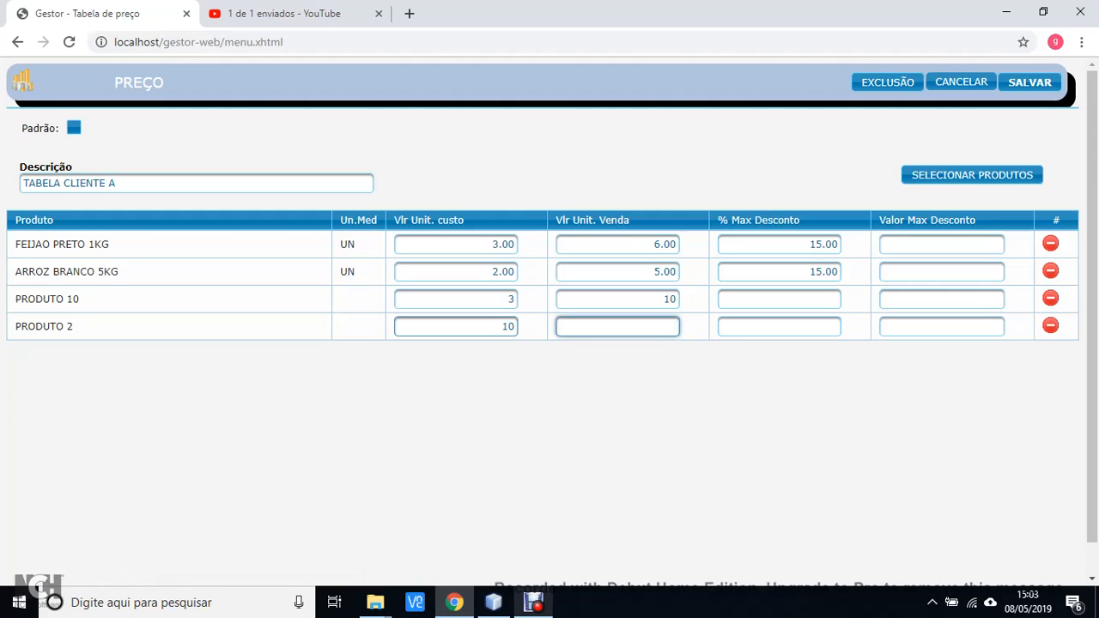
pyautogui.write('50')
pyautogui.press('Tab')
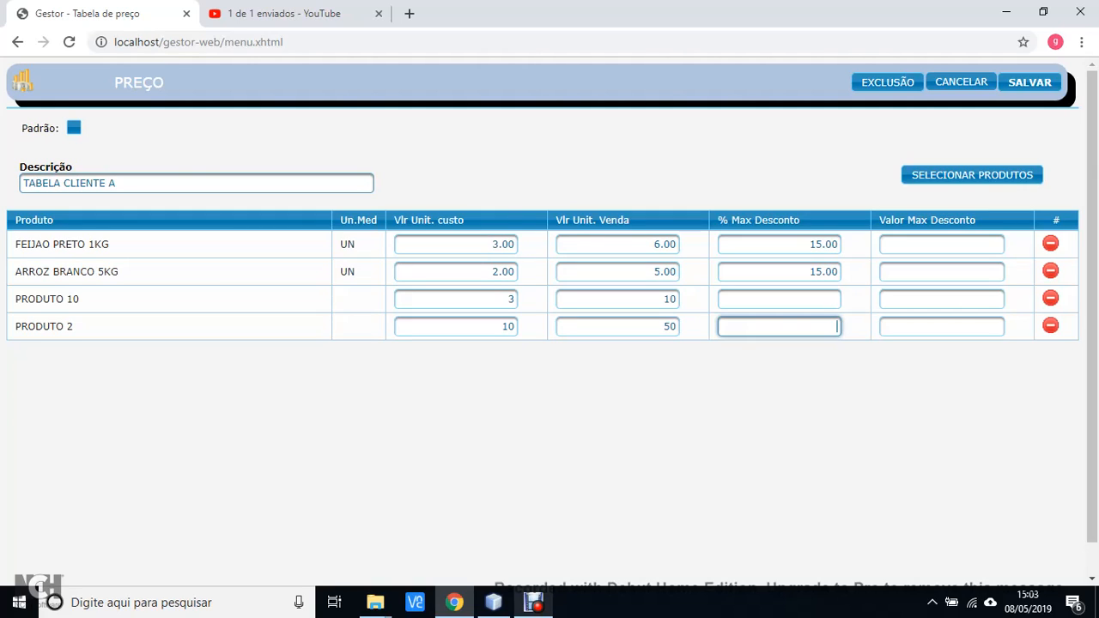
# Save the TABELA CLIENTE A price table
pyautogui.moveTo(125, 183); pyautogui.dragTo(21, 183)
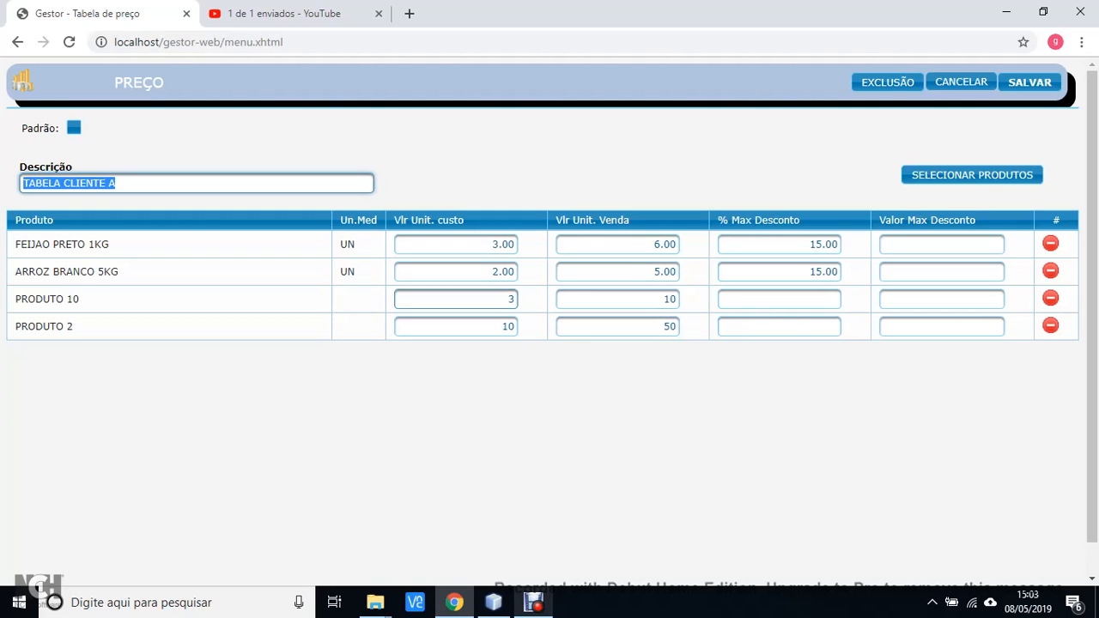
pyautogui.moveTo(491, 245); pyautogui.dragTo(490, 272)
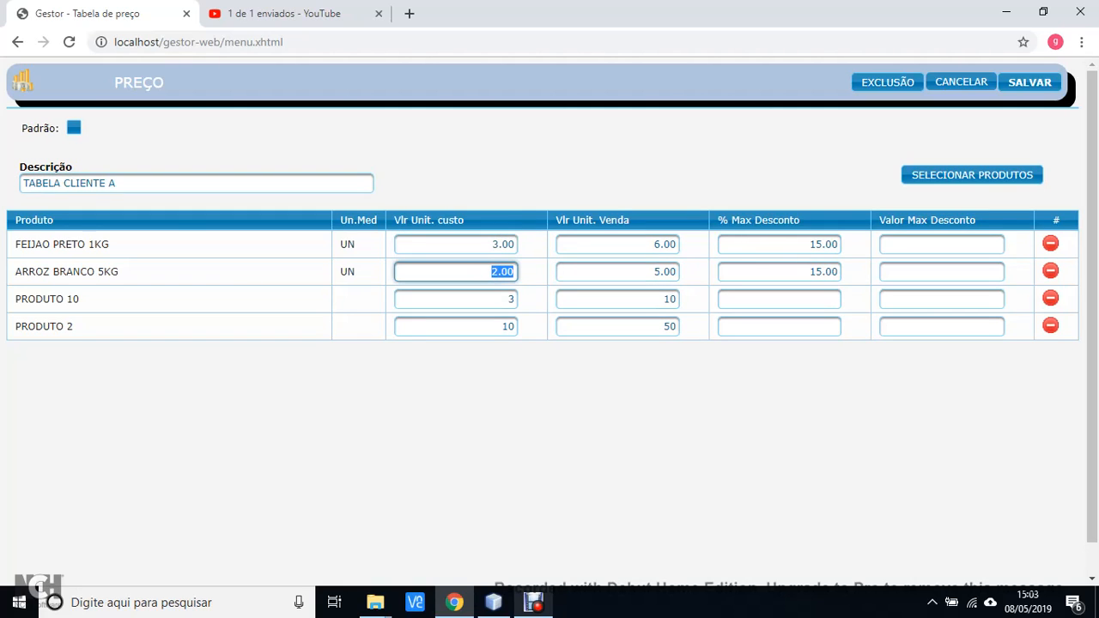
pyautogui.click(1029, 82)
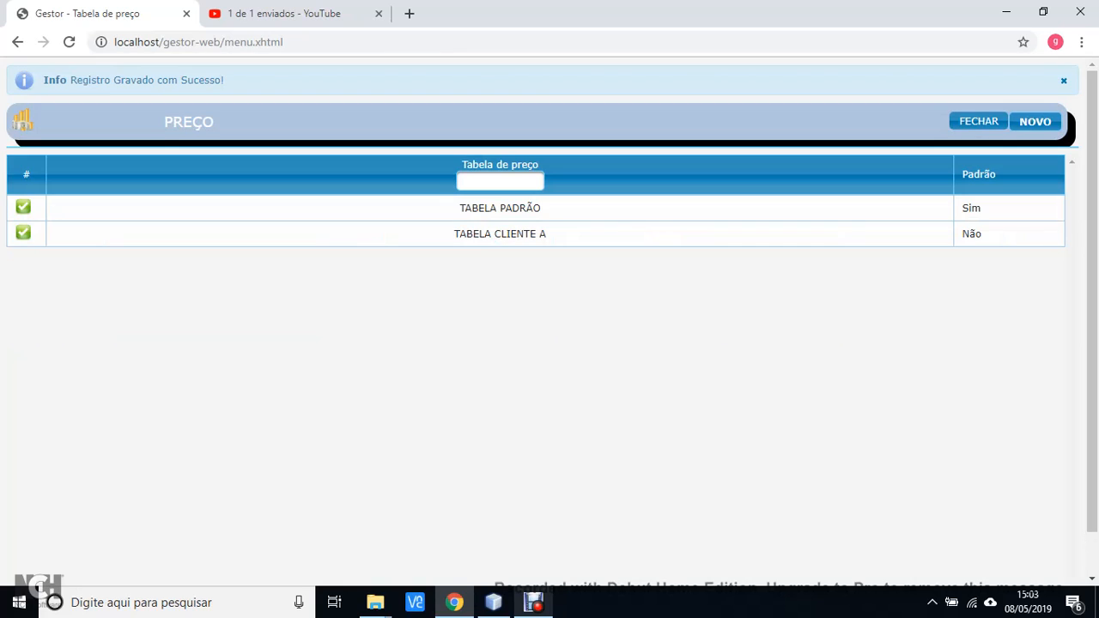
# Open the TABELA PADRÃO price table to examine its prices, and close it without saving
pyautogui.click(500, 207)
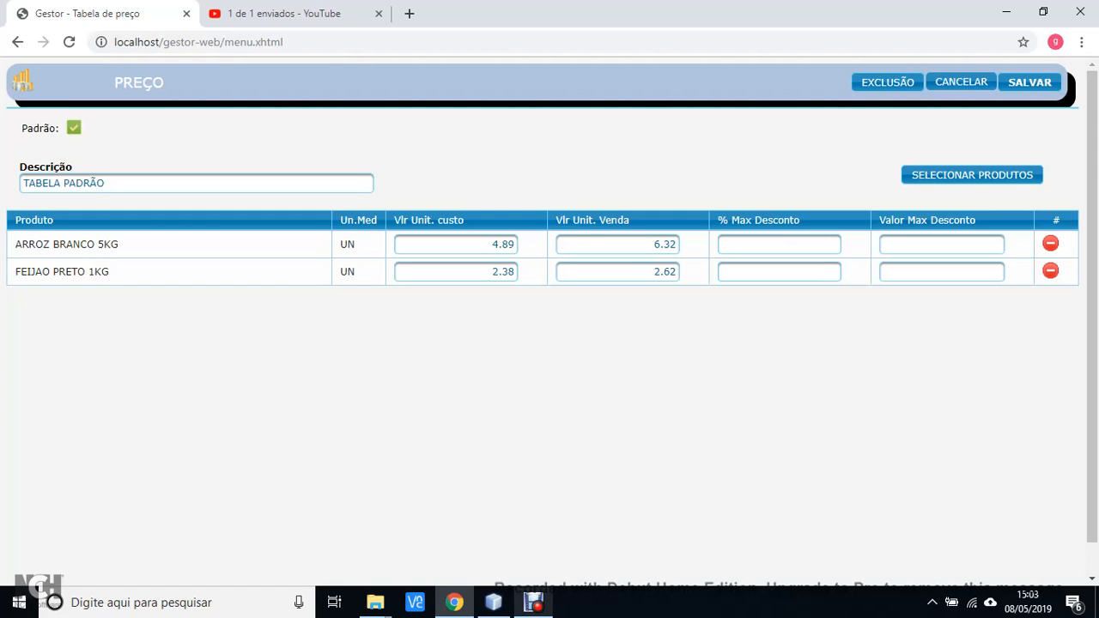
pyautogui.moveTo(21, 129); pyautogui.dragTo(55, 129)
pyautogui.click(96, 132)
pyautogui.moveTo(119, 244); pyautogui.dragTo(15, 244)
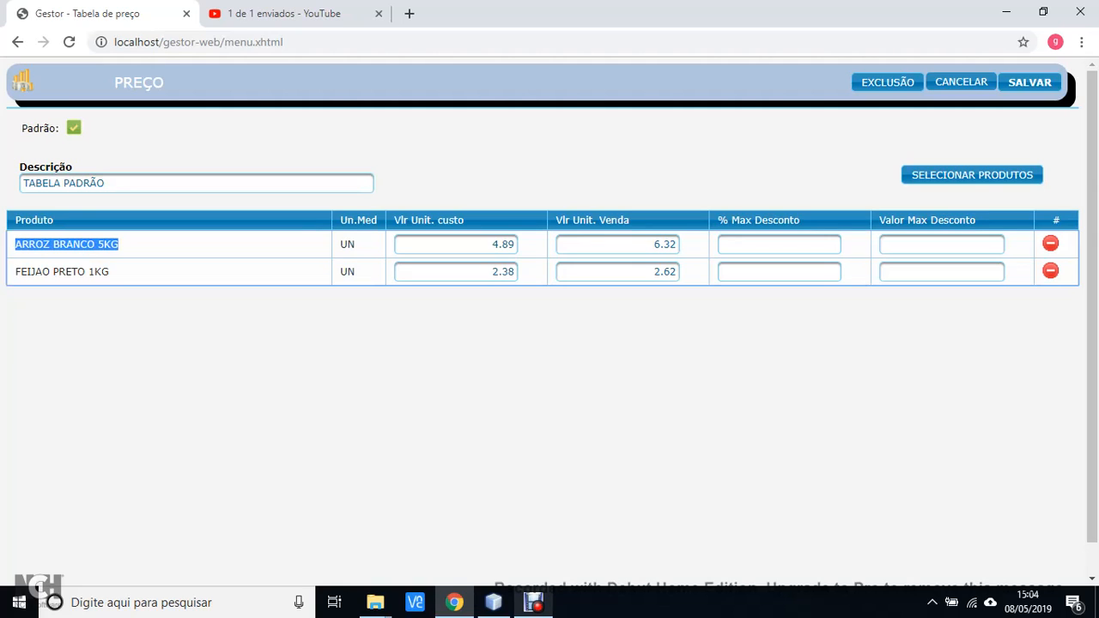
pyautogui.press('Tab')
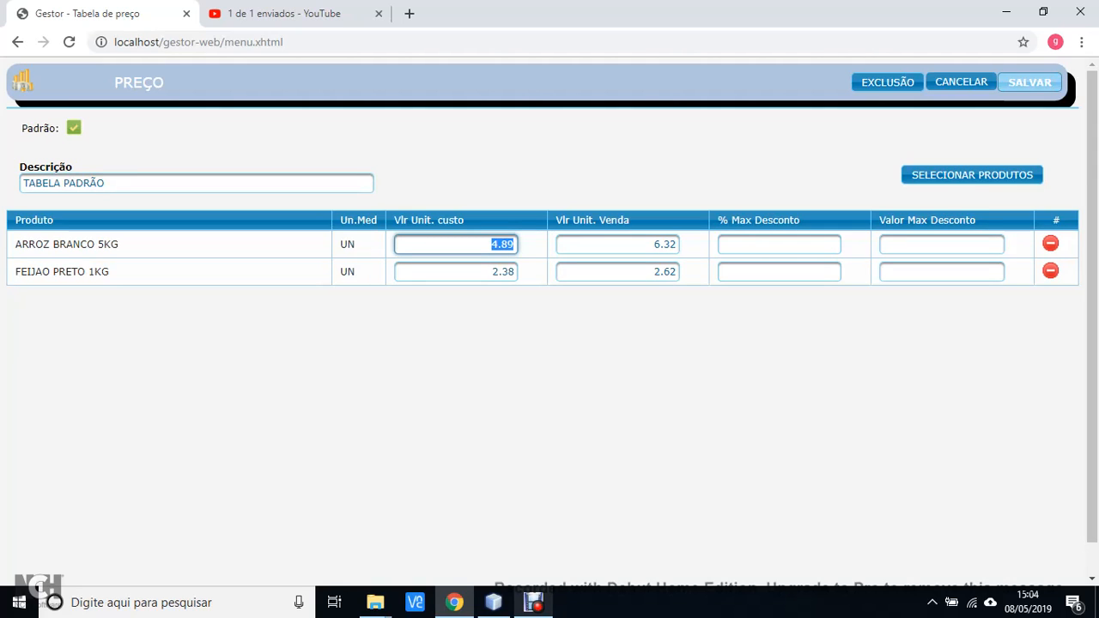
pyautogui.click(962, 82)
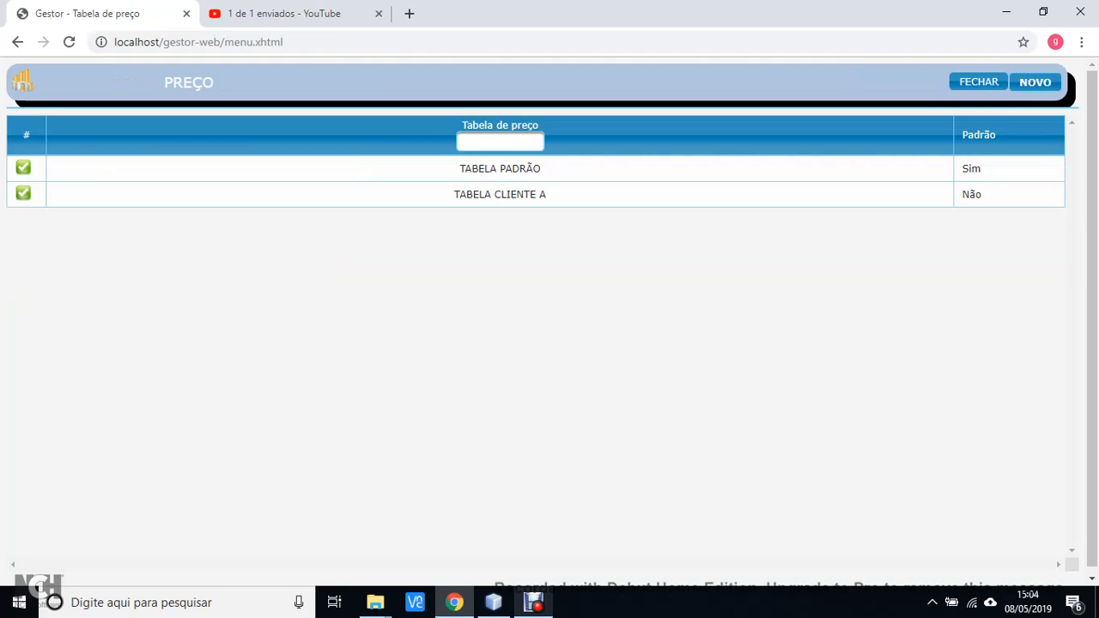
# Close the price table list and start a new sale
pyautogui.click(977, 81)
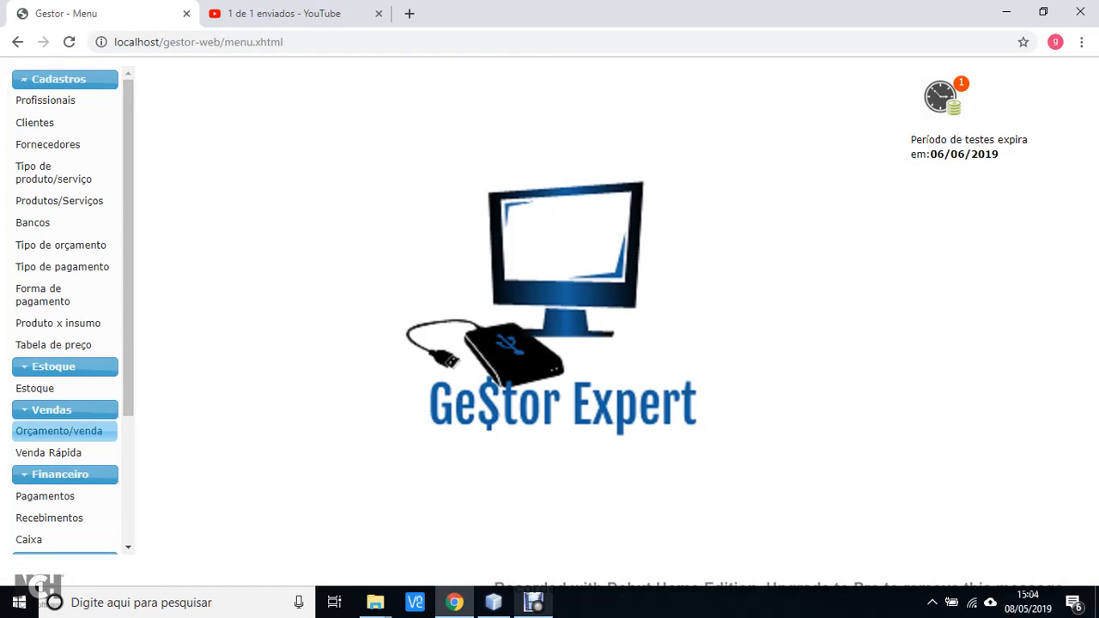
pyautogui.click(58, 432)
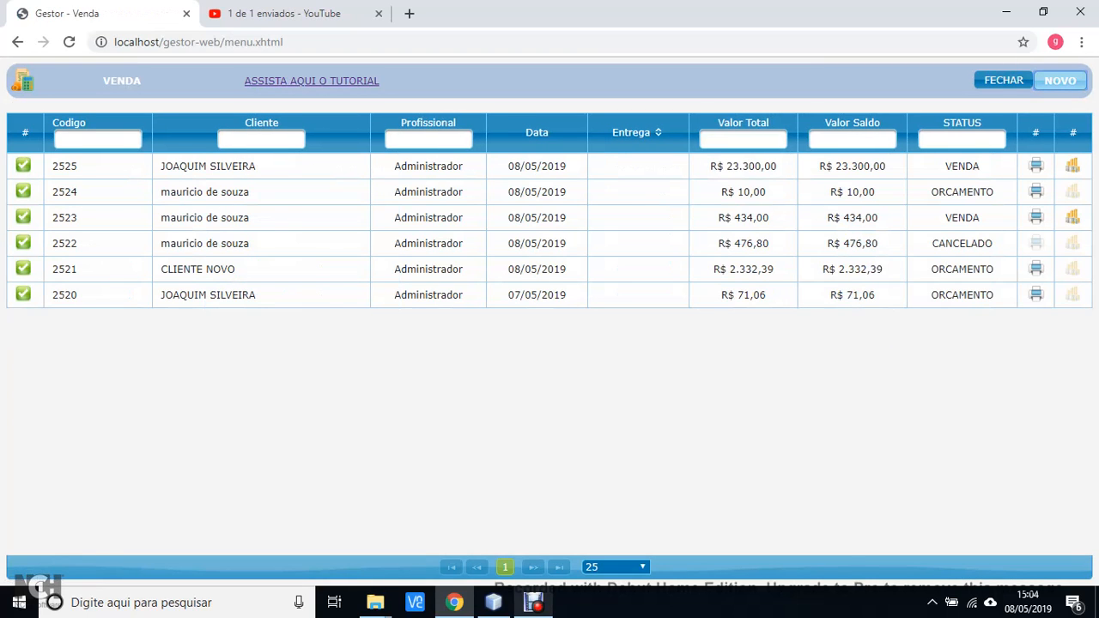
pyautogui.click(1060, 80)
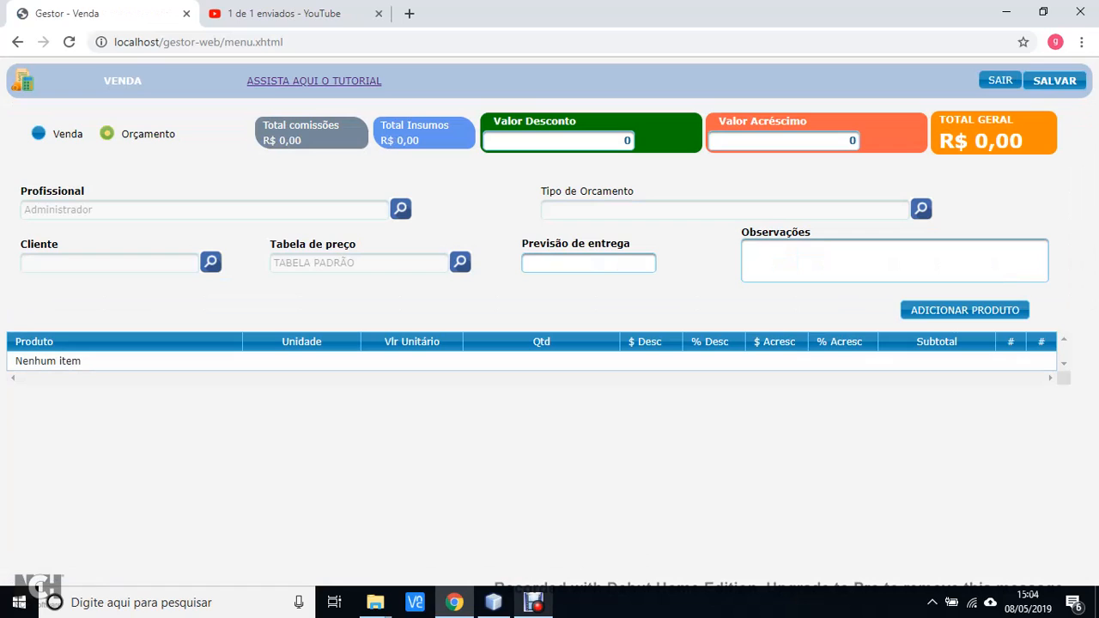
pyautogui.moveTo(383, 81); pyautogui.dragTo(247, 81)
pyautogui.click(232, 86)
pyautogui.moveTo(355, 264)
pyautogui.mouseDown()
pyautogui.moveTo(286, 264)
pyautogui.moveTo(296, 245)
pyautogui.moveTo(355, 244)
pyautogui.mouseUp()
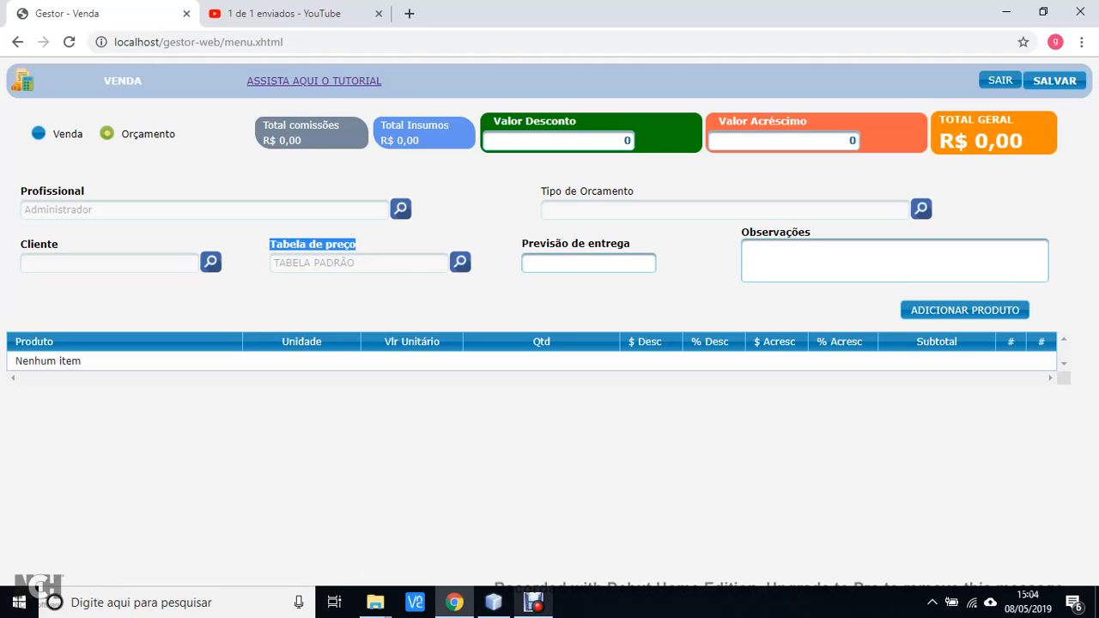
# Add ARROZ BRANCO 5KG to the sale through the product selection dialog
pyautogui.click(965, 310)
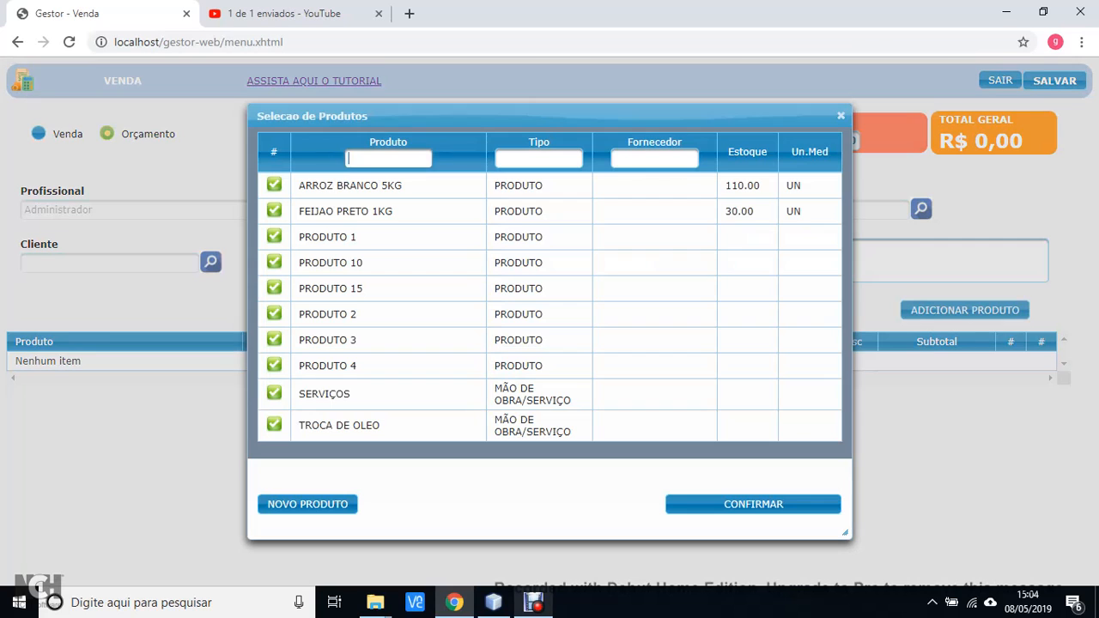
pyautogui.click(274, 184)
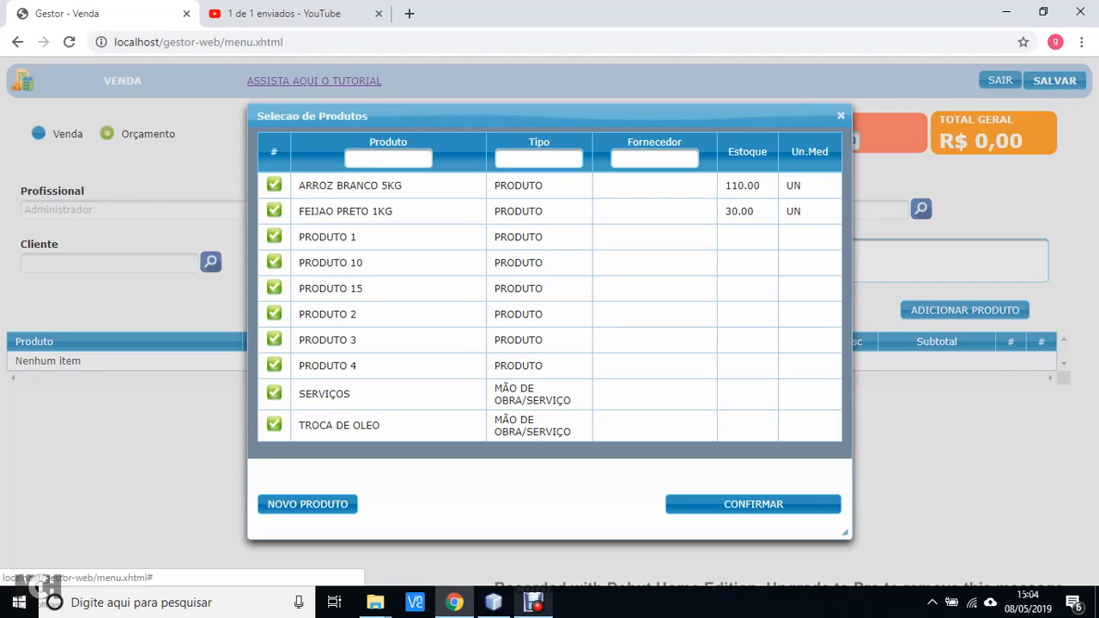
pyautogui.click(753, 505)
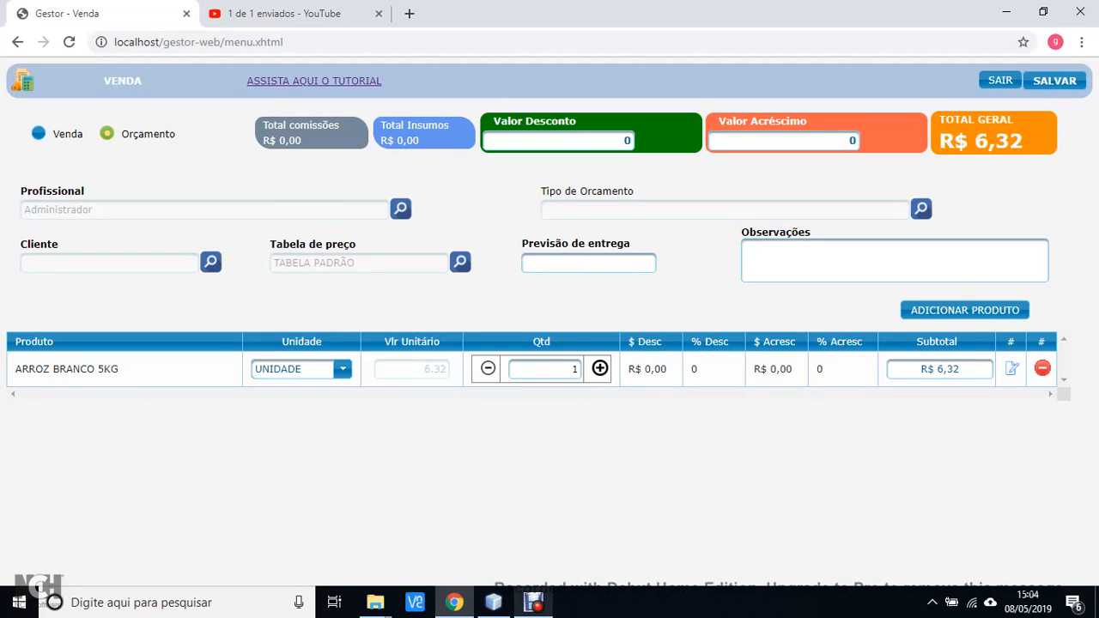
# Switch the sale's price table to TABELA CLIENTE A
pyautogui.click(460, 262)
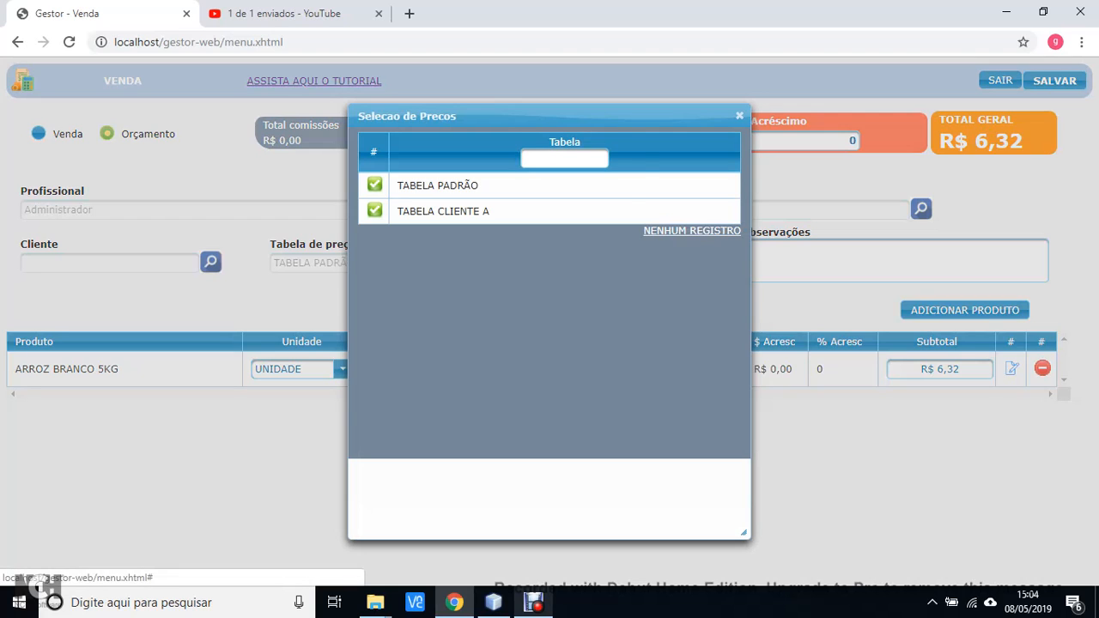
pyautogui.click(375, 210)
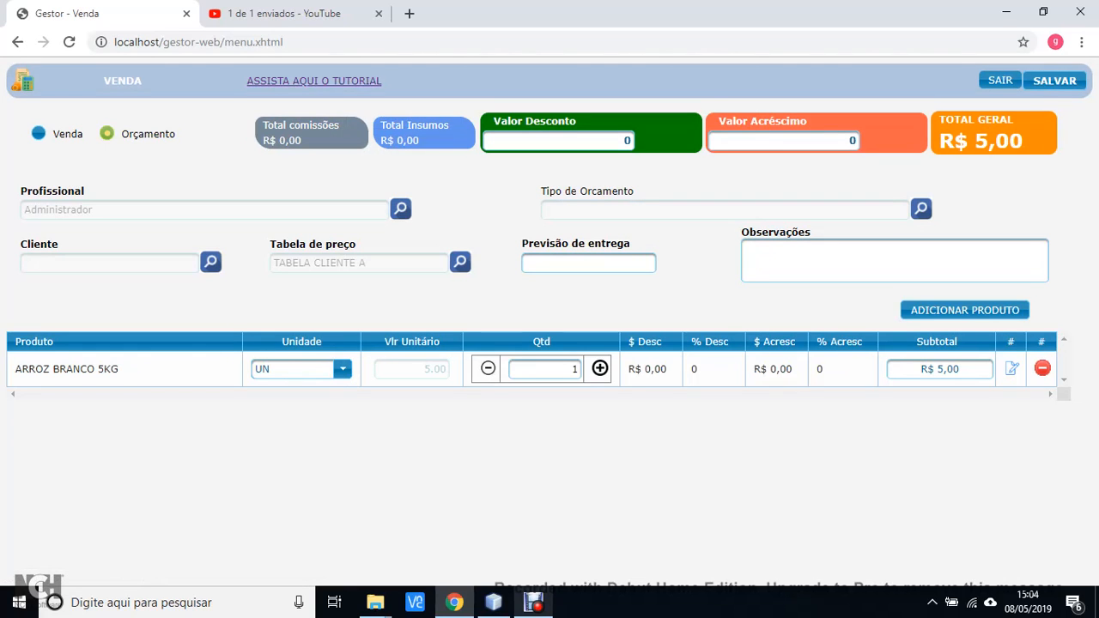
pyautogui.doubleClick(435, 369)
pyautogui.click(435, 369)
pyautogui.moveTo(367, 264); pyautogui.dragTo(272, 264)
pyautogui.click(272, 264)
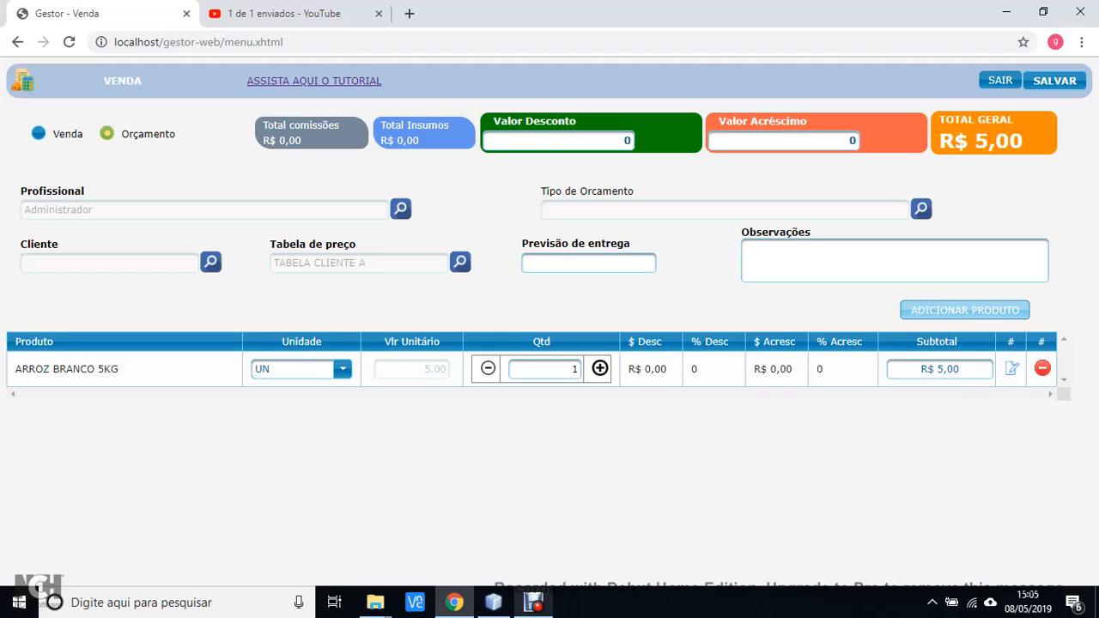
# Add PRODUTO 4 to the sale and set its unit price to 300
pyautogui.click(965, 310)
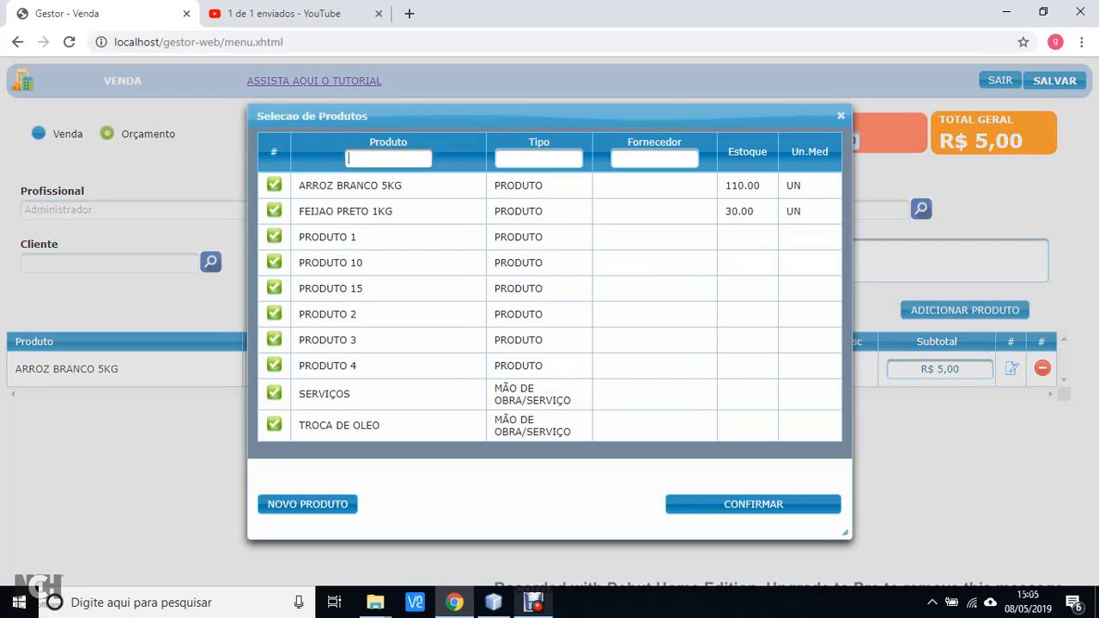
pyautogui.click(274, 365)
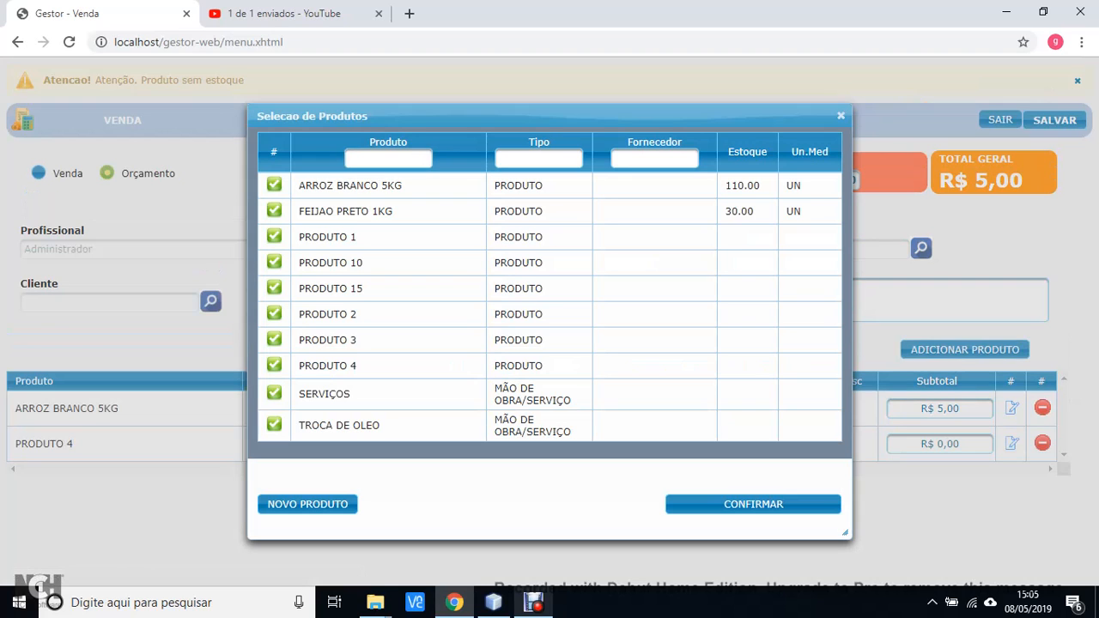
pyautogui.click(753, 504)
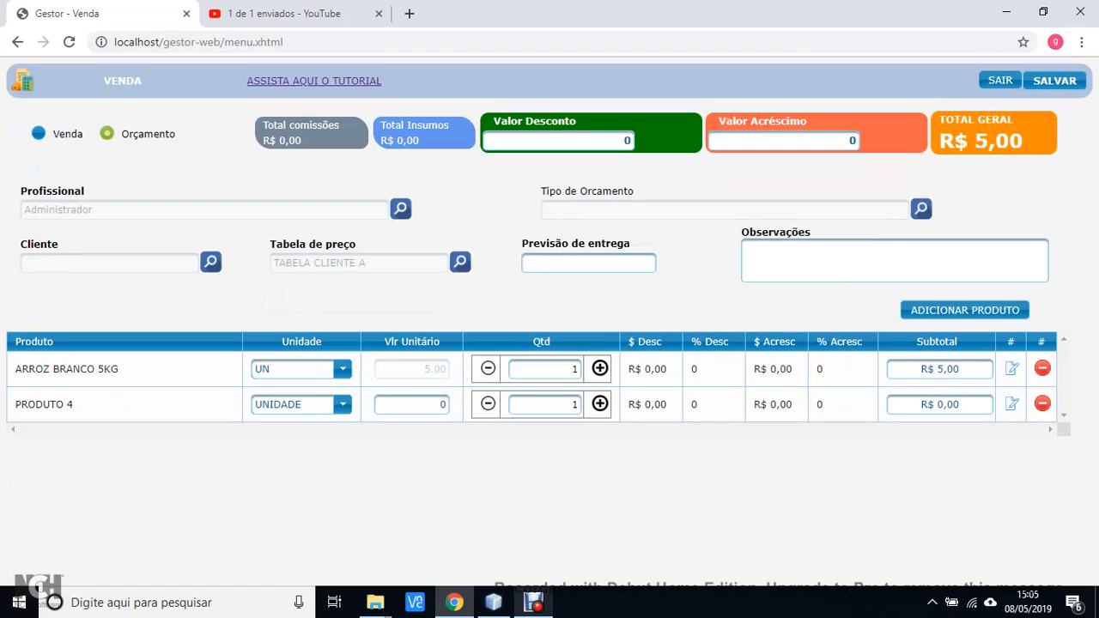
pyautogui.moveTo(74, 405); pyautogui.dragTo(15, 405)
pyautogui.click(34, 405)
pyautogui.doubleClick(437, 404)
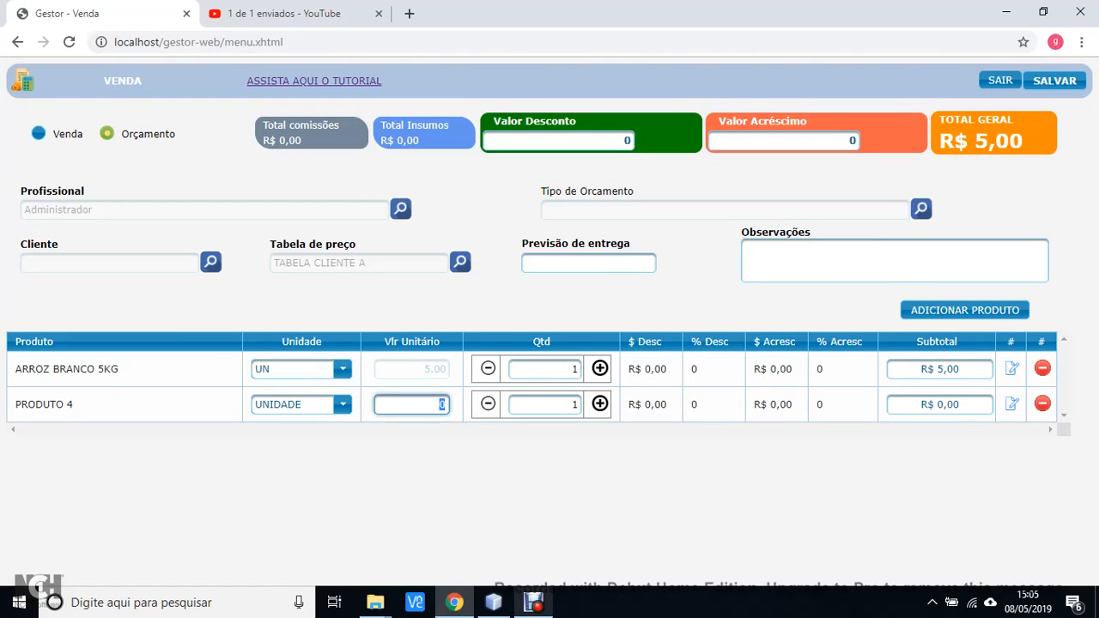
pyautogui.write('300')
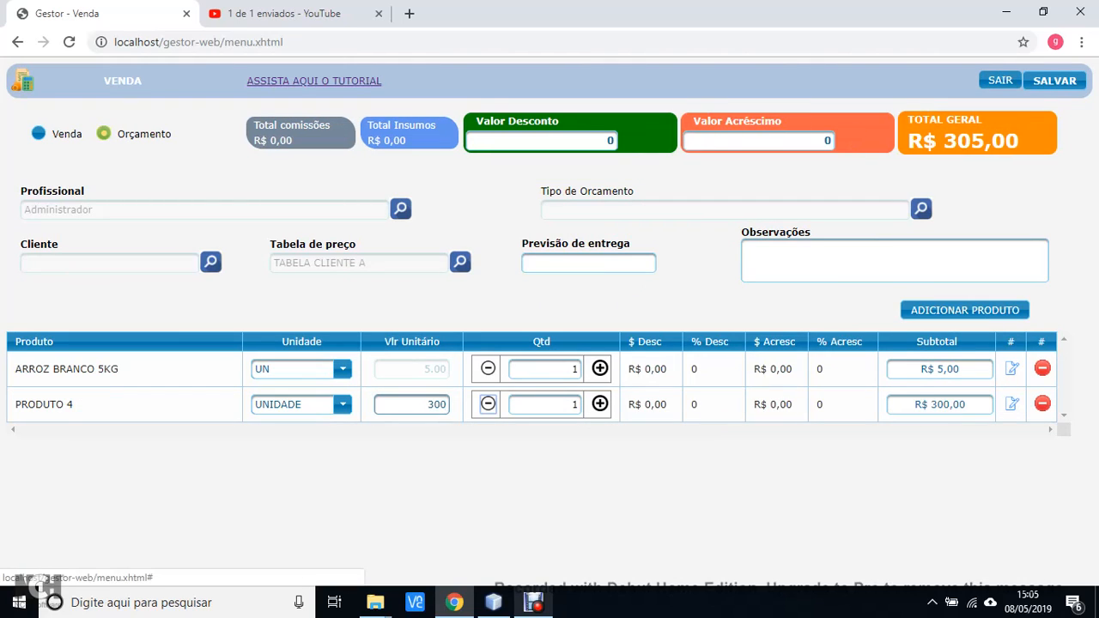